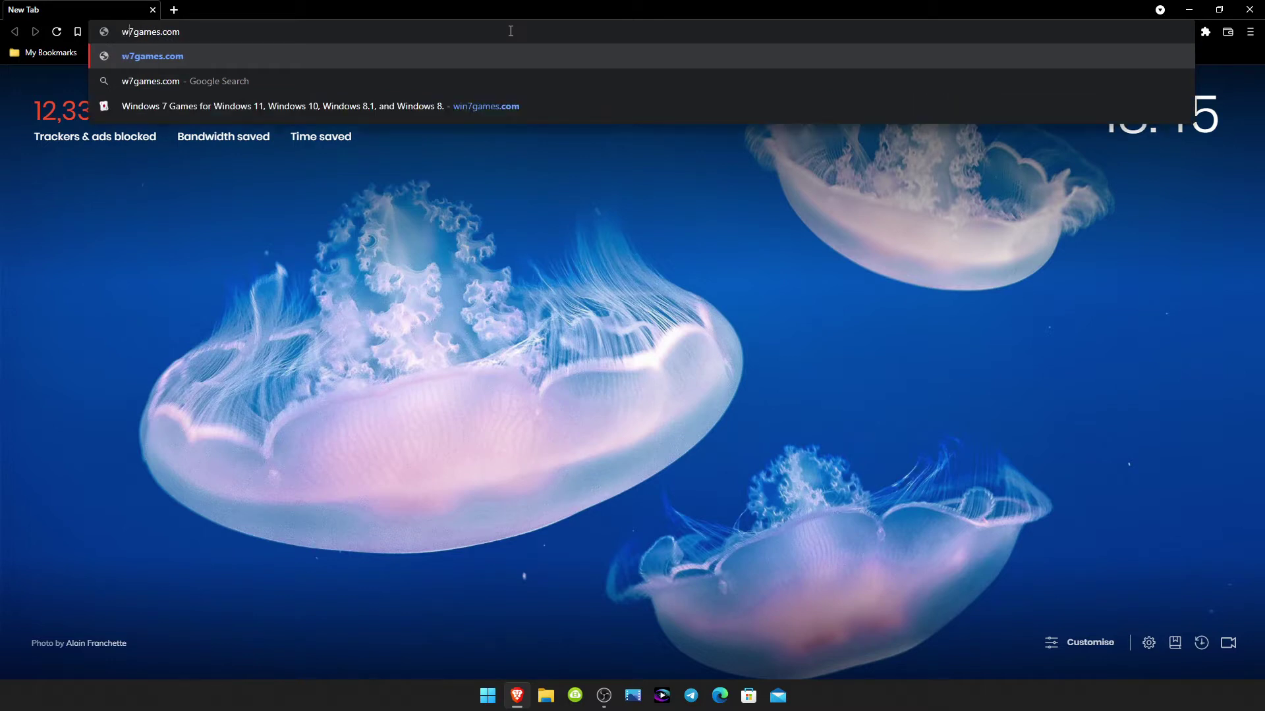
# Open the website win7games.com.
pyautogui.write('in')
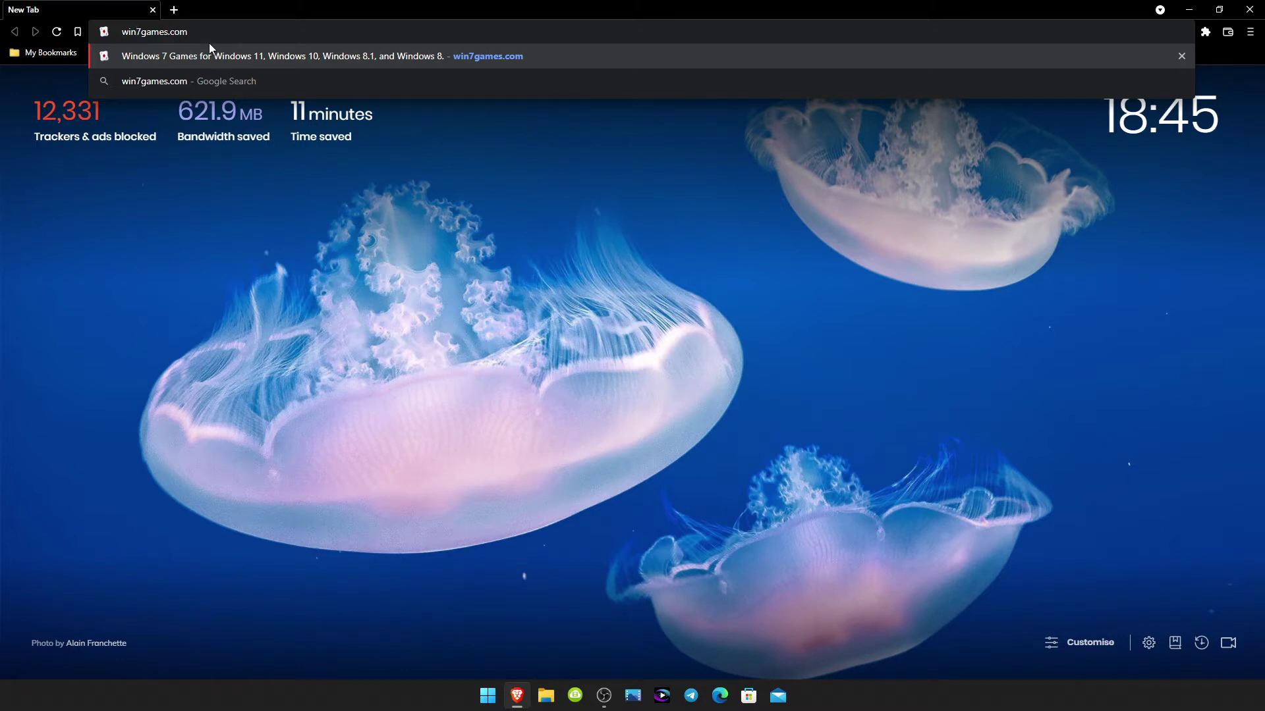
pyautogui.press('Return')
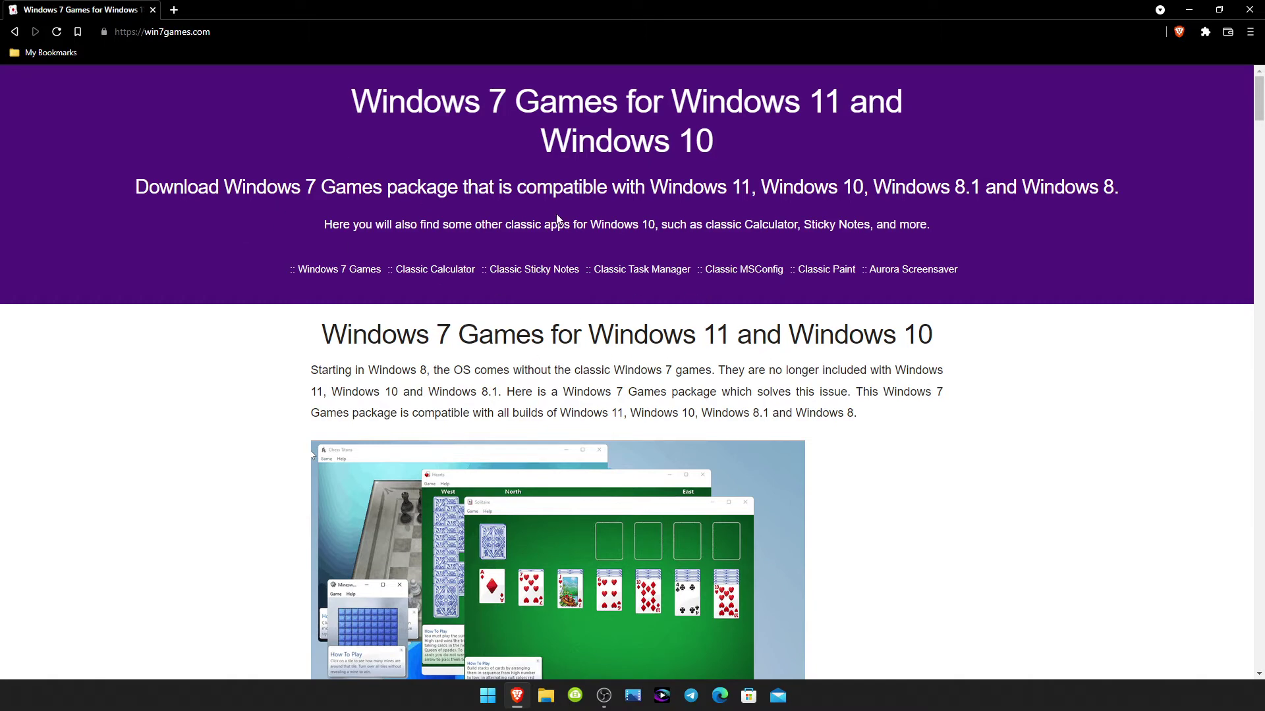
# Look through the Windows 7 Games section, examining the included software list, Windows 11 support and silent setup notes.
pyautogui.scroll(-5, 639, 319)
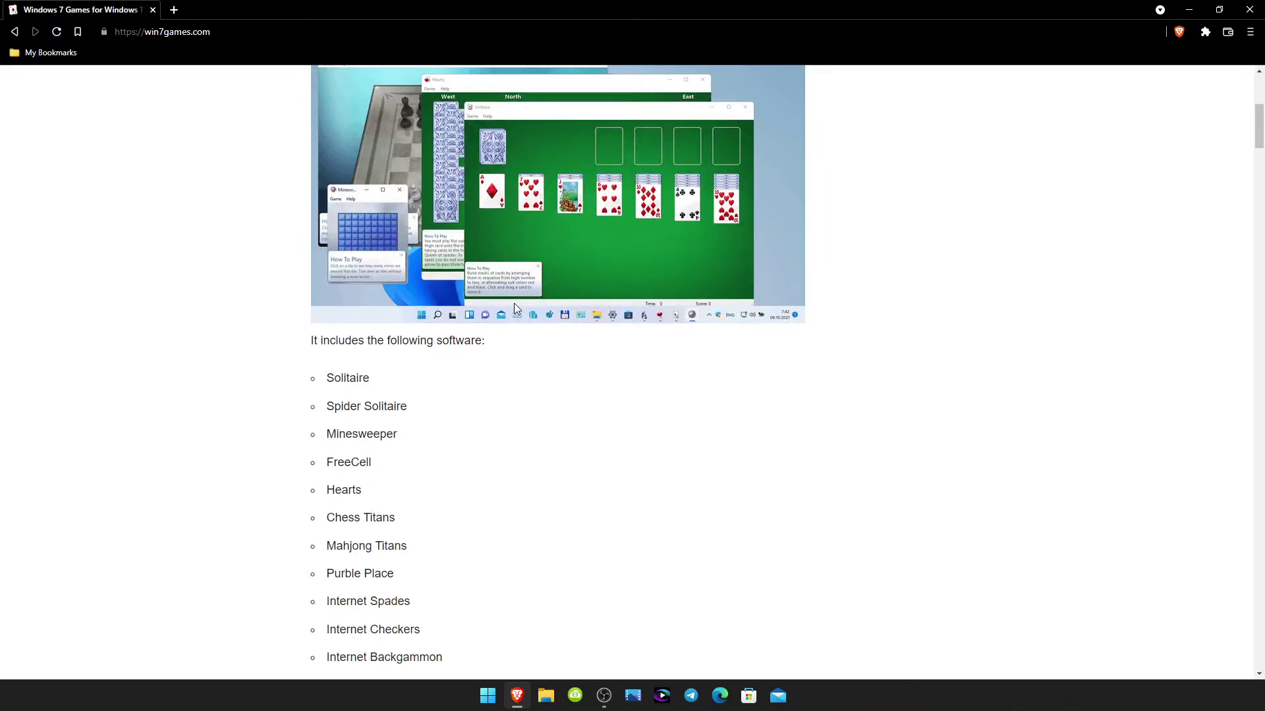
pyautogui.scroll(-5, 516, 309)
pyautogui.scroll(-8, 525, 320)
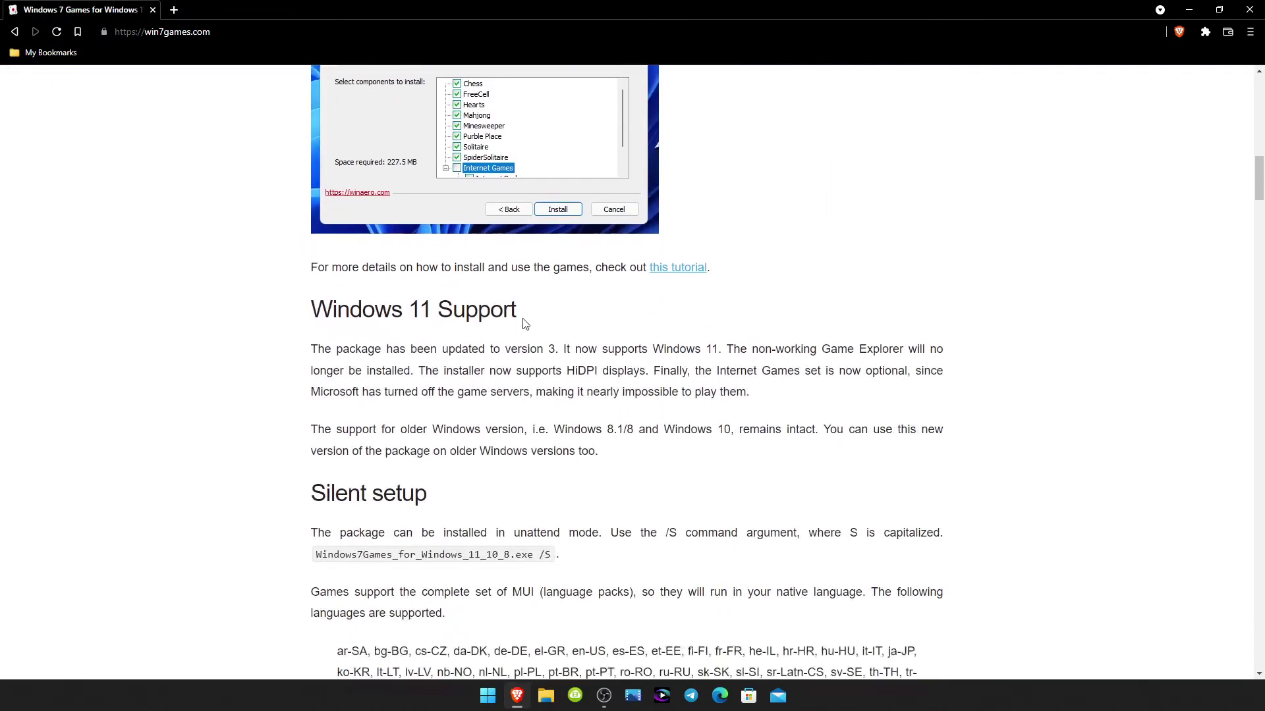
pyautogui.scroll(8, 521, 323)
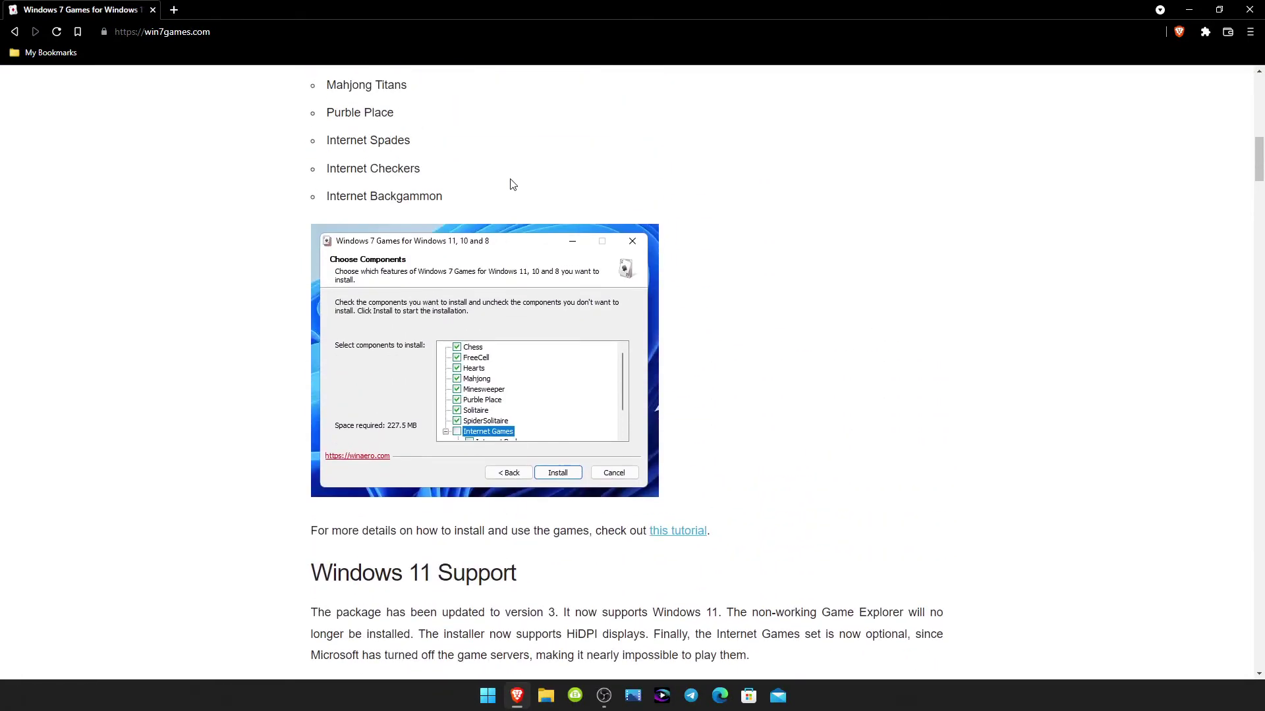
pyautogui.scroll(6, 524, 211)
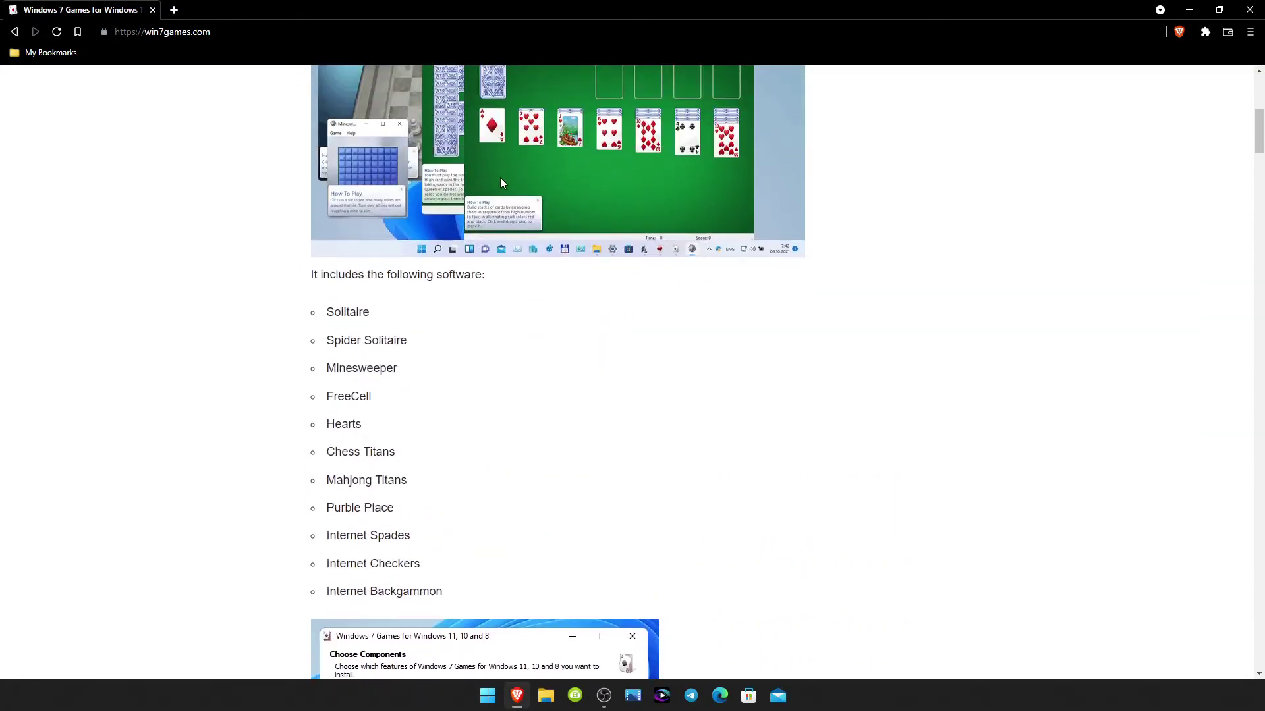
pyautogui.scroll(3, 499, 177)
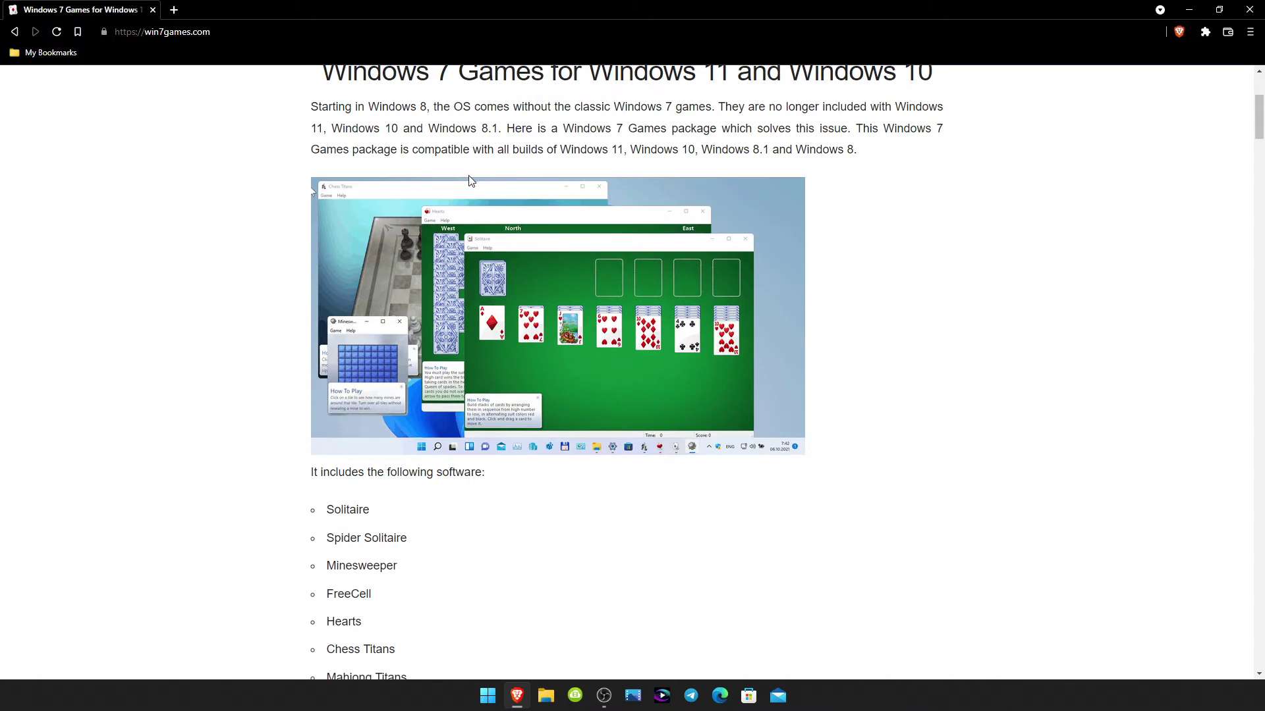
pyautogui.scroll(-7, 453, 329)
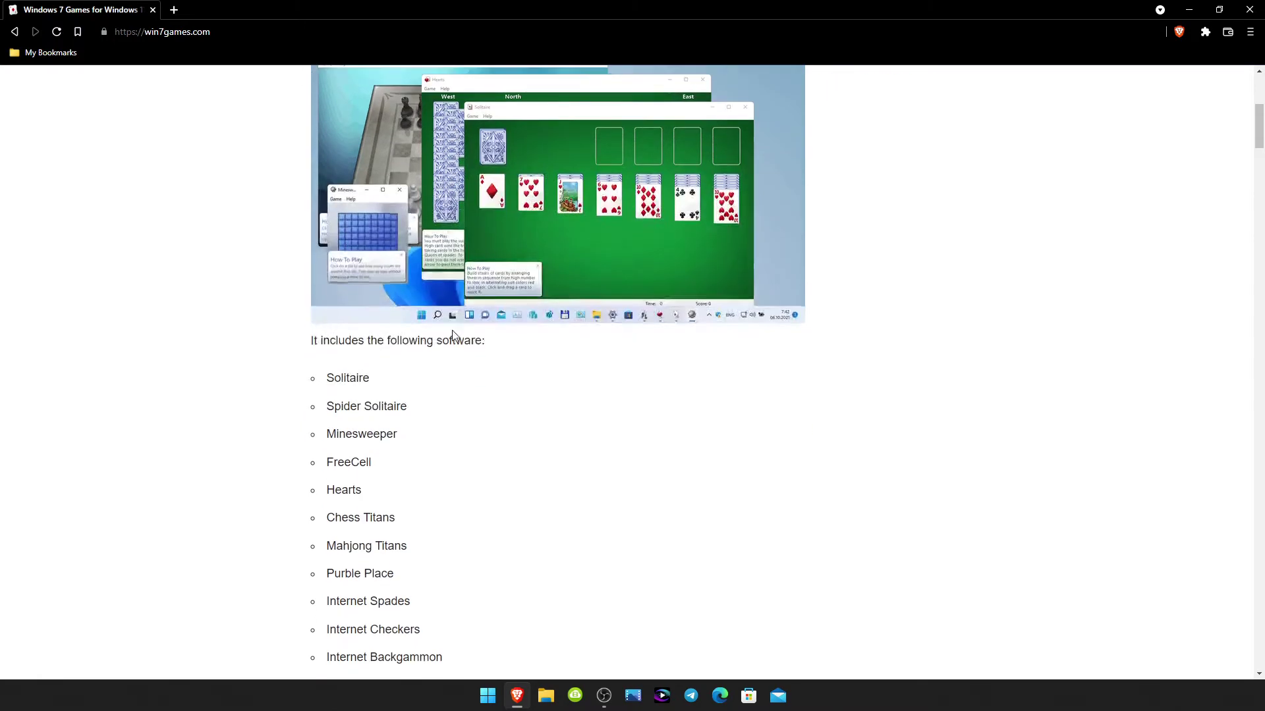
pyautogui.scroll(-10, 454, 330)
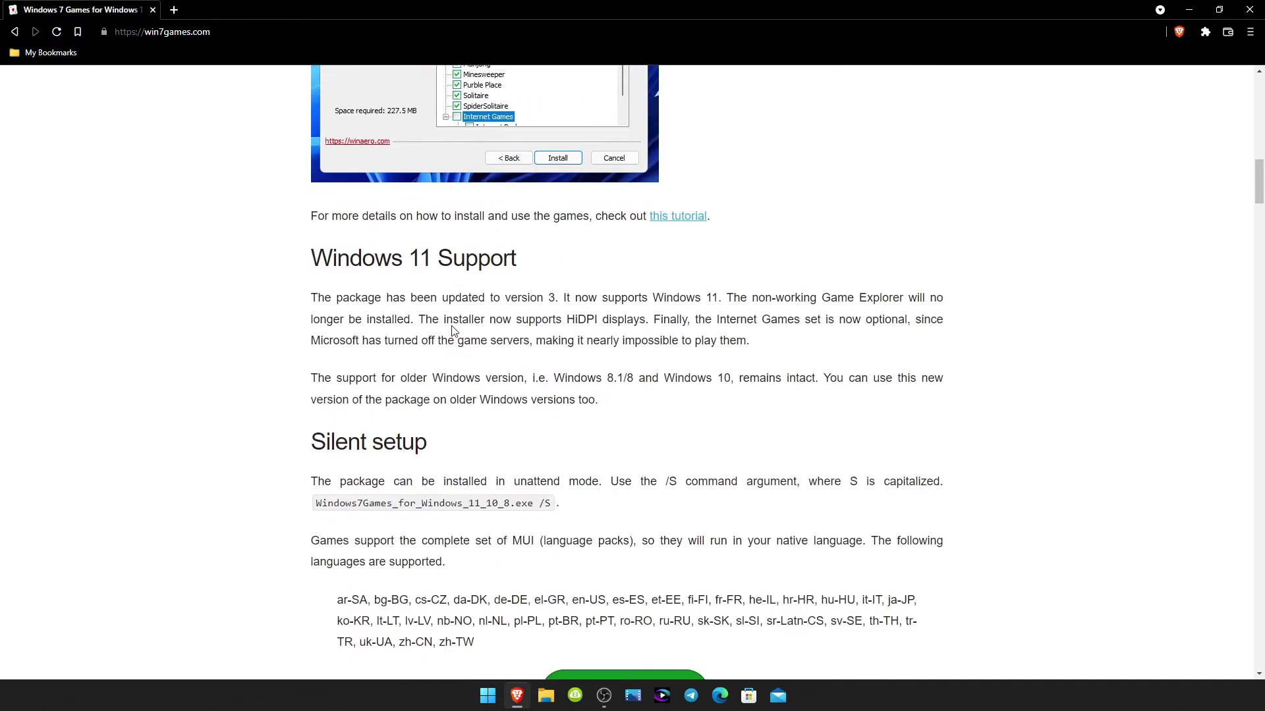
pyautogui.scroll(-7, 454, 328)
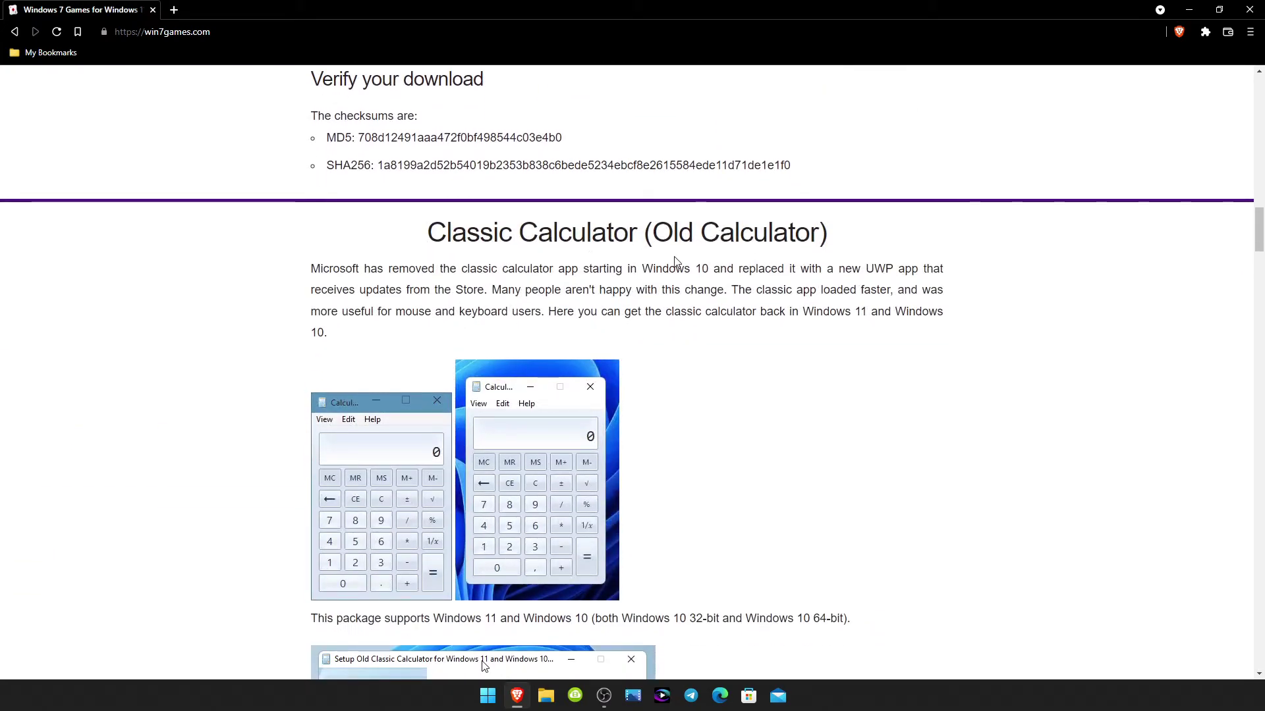
# Download oldcalcWin11Win10.zip from the Classic Calculator section and save it in the Downloads folder.
pyautogui.scroll(-6, 668, 302)
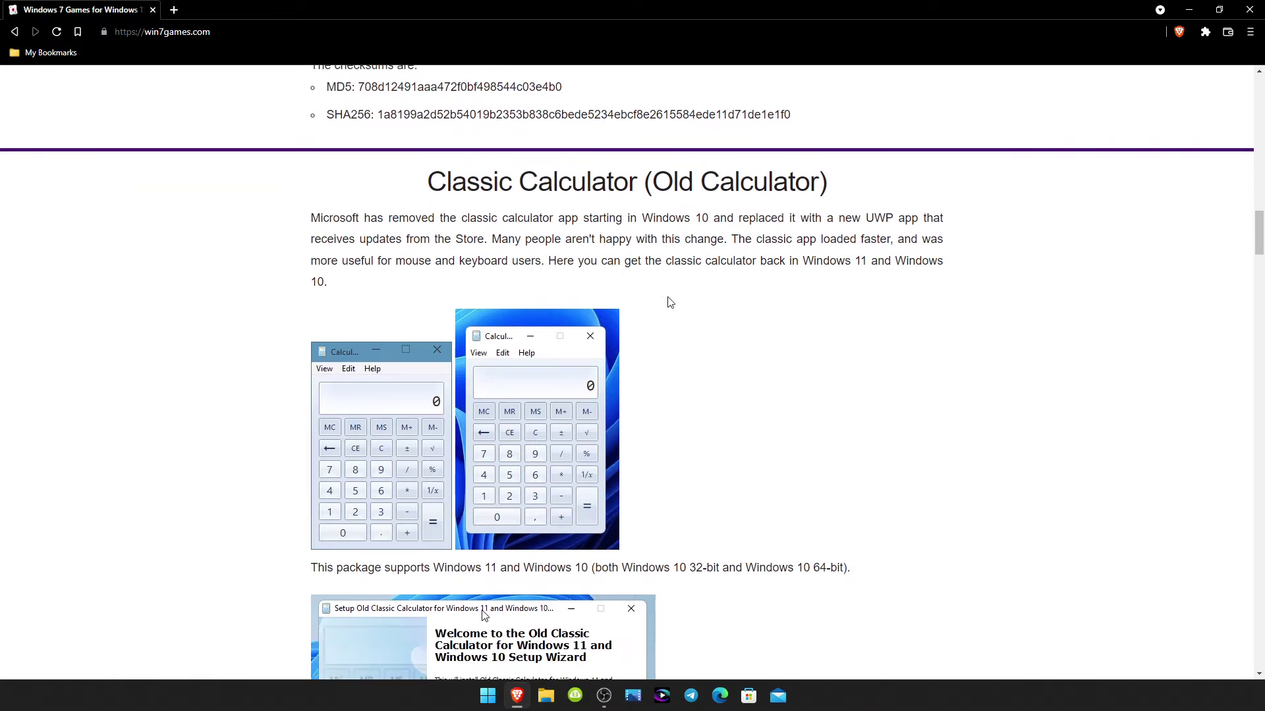
pyautogui.scroll(4, 586, 296)
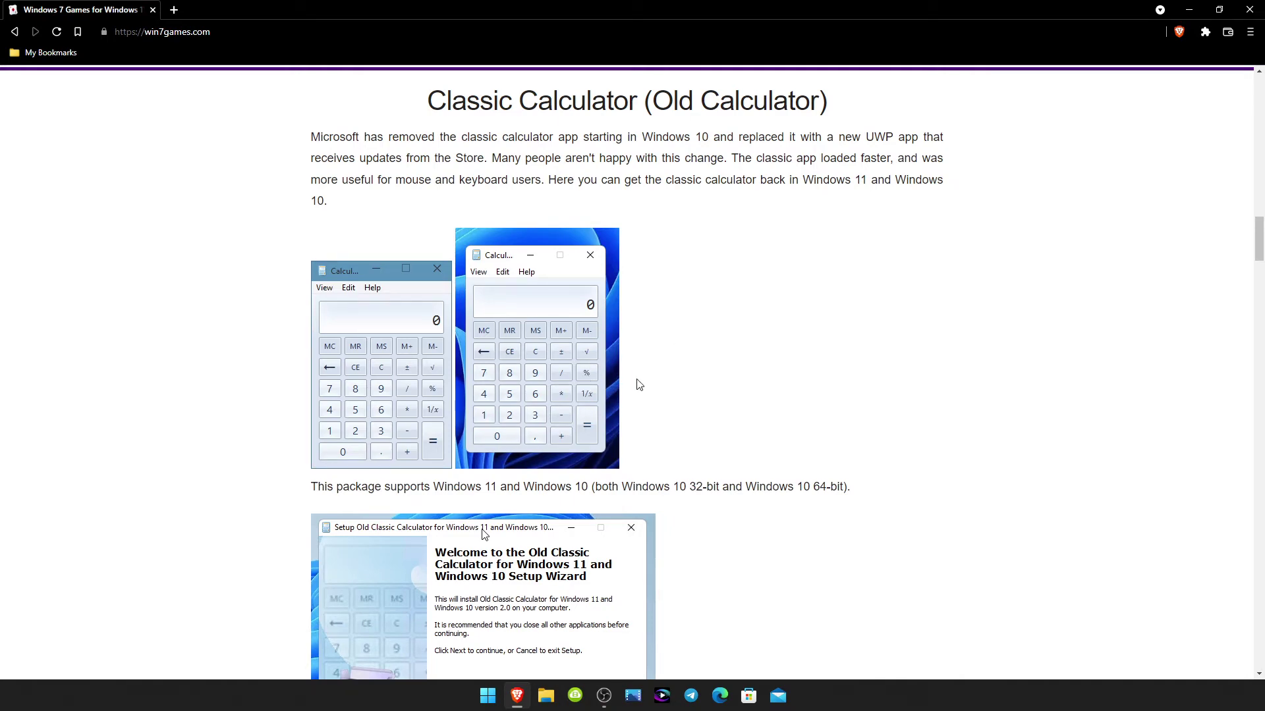
pyautogui.scroll(-5, 639, 384)
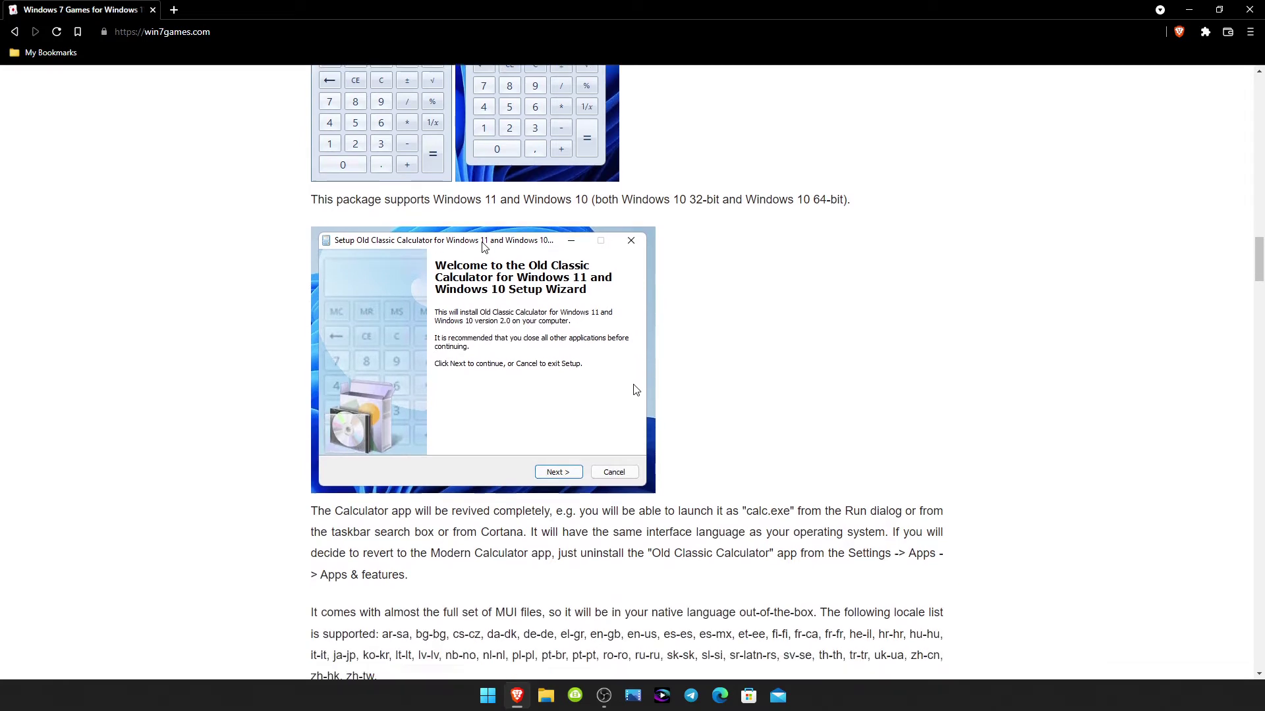
pyautogui.scroll(-3, 633, 387)
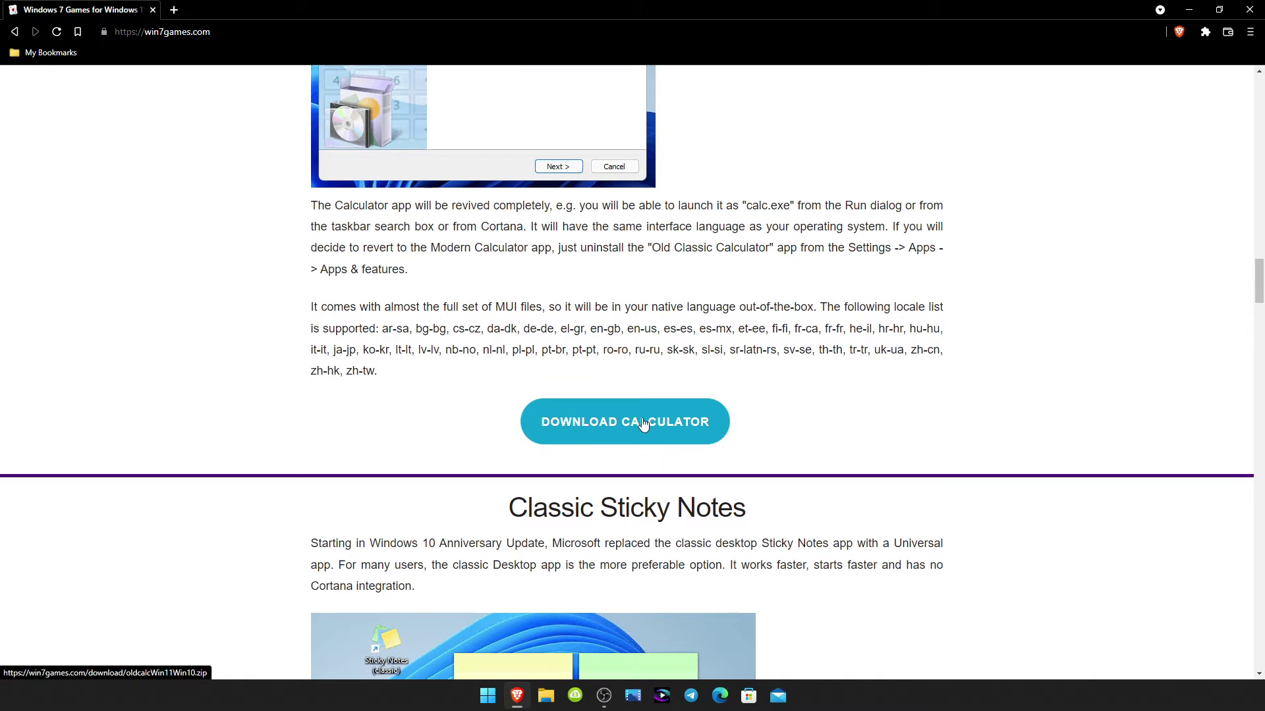
pyautogui.click(590, 417)
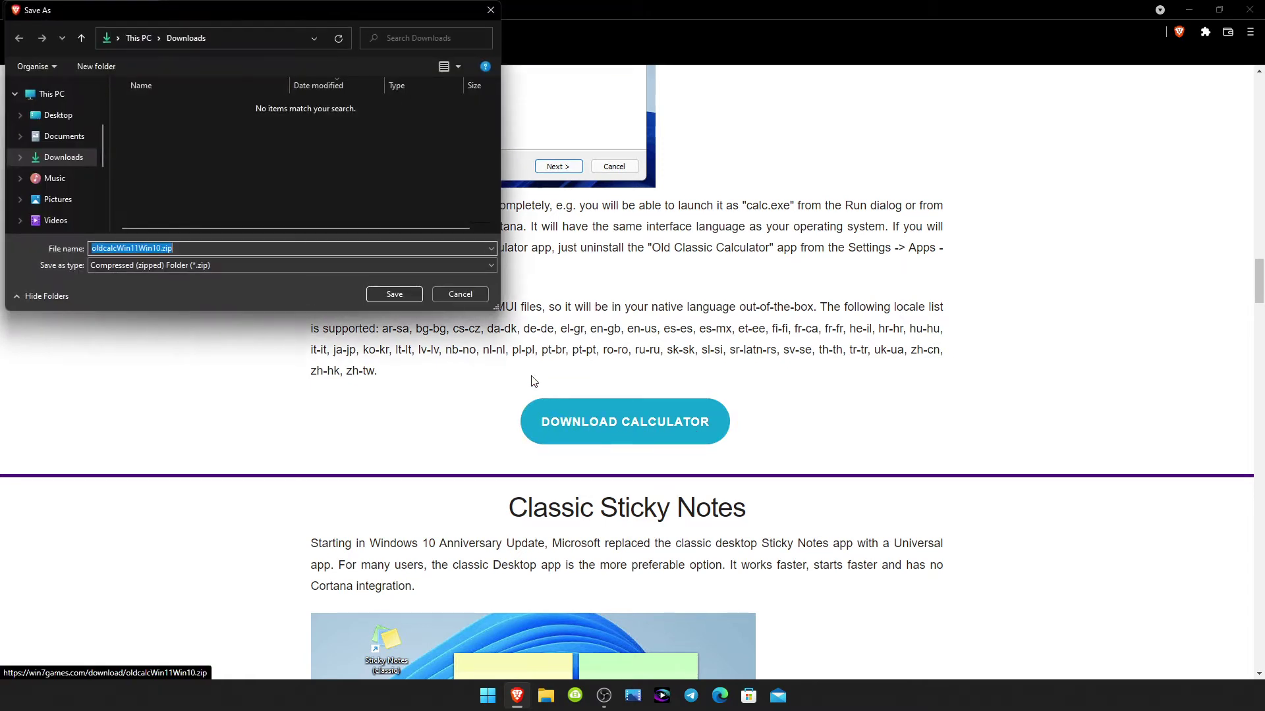
pyautogui.click(395, 298)
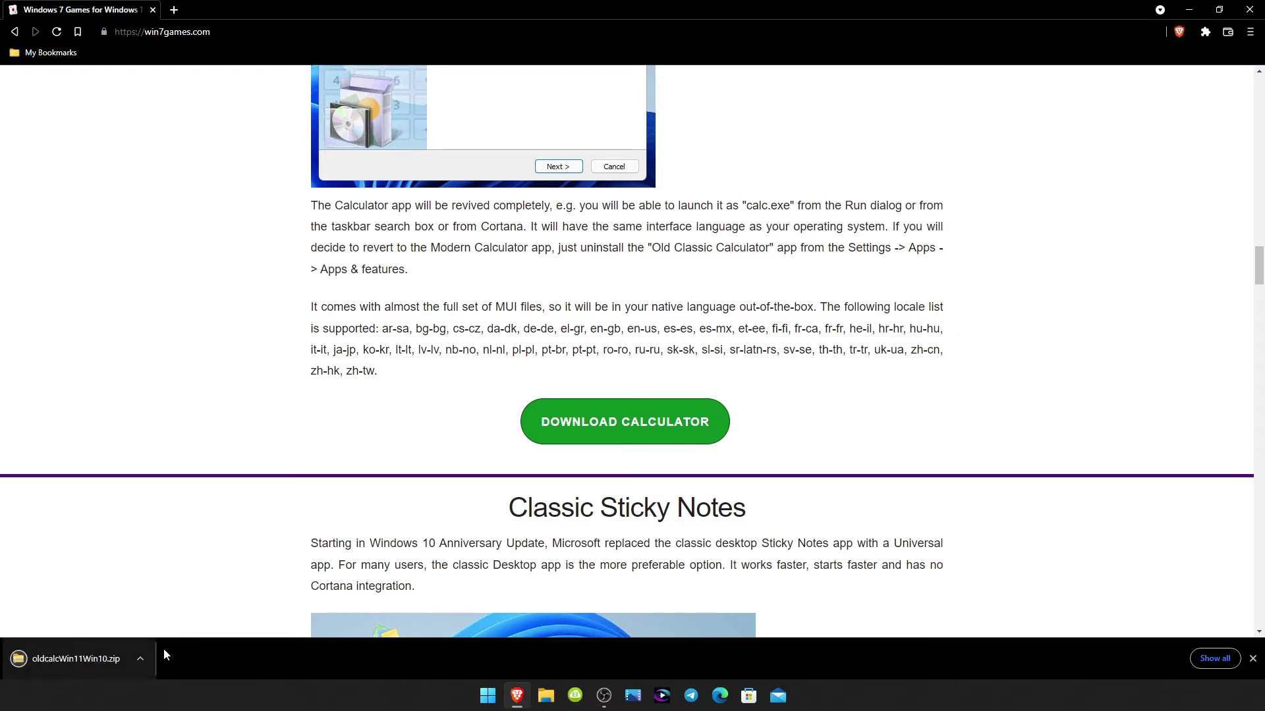
# Show the downloaded oldcalcWin11Win10.zip in its folder and extract it to the suggested oldcalcWin11Win10 folder in Downloads.
pyautogui.rightClick(99, 658)
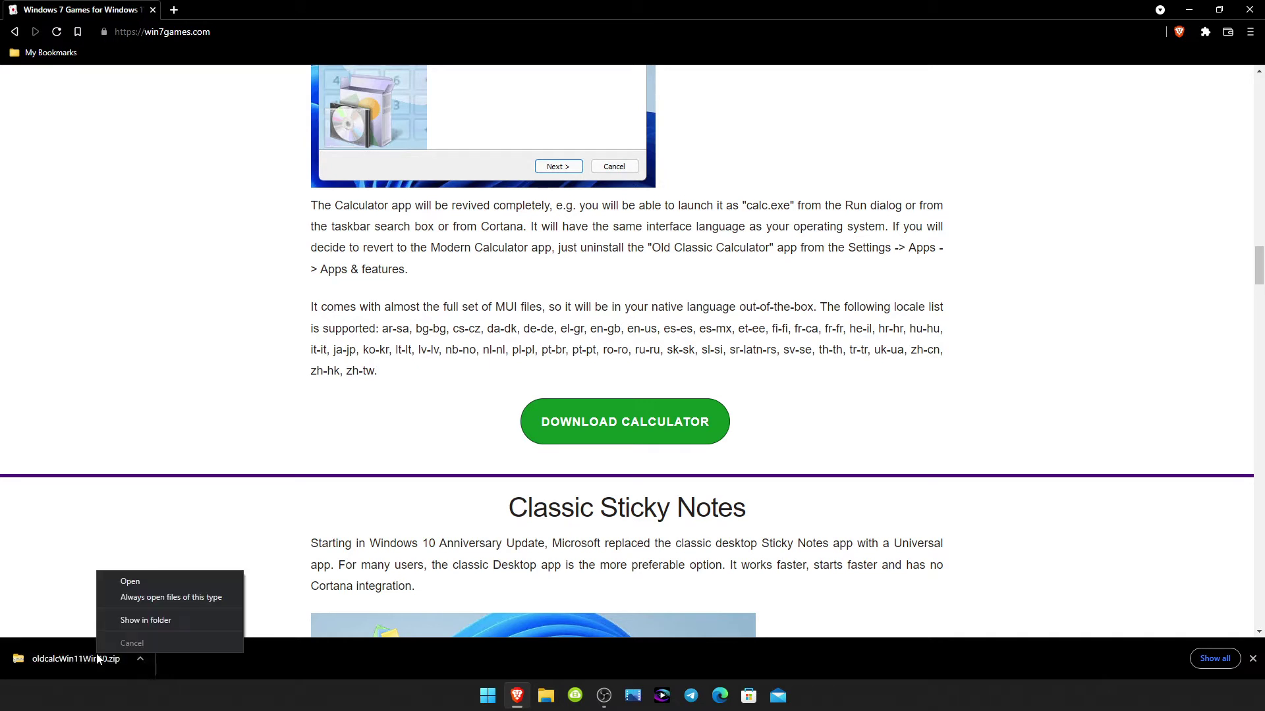
pyautogui.click(166, 622)
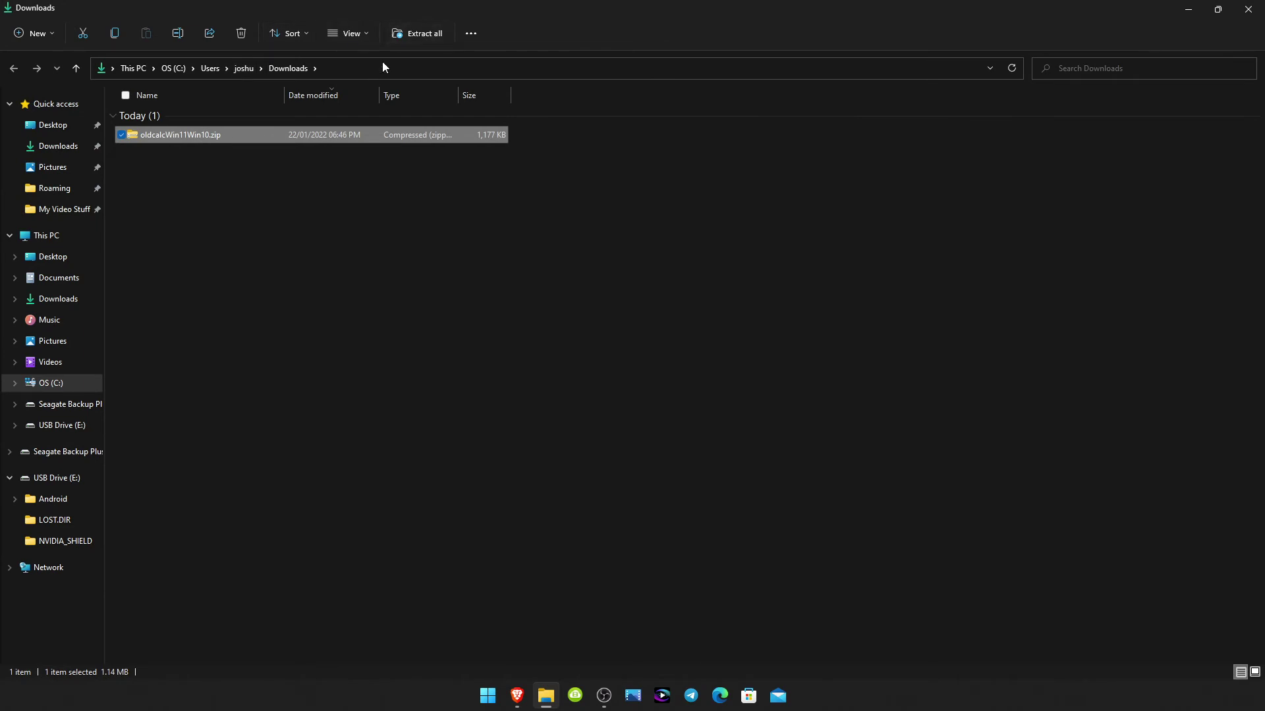
pyautogui.rightClick(375, 136)
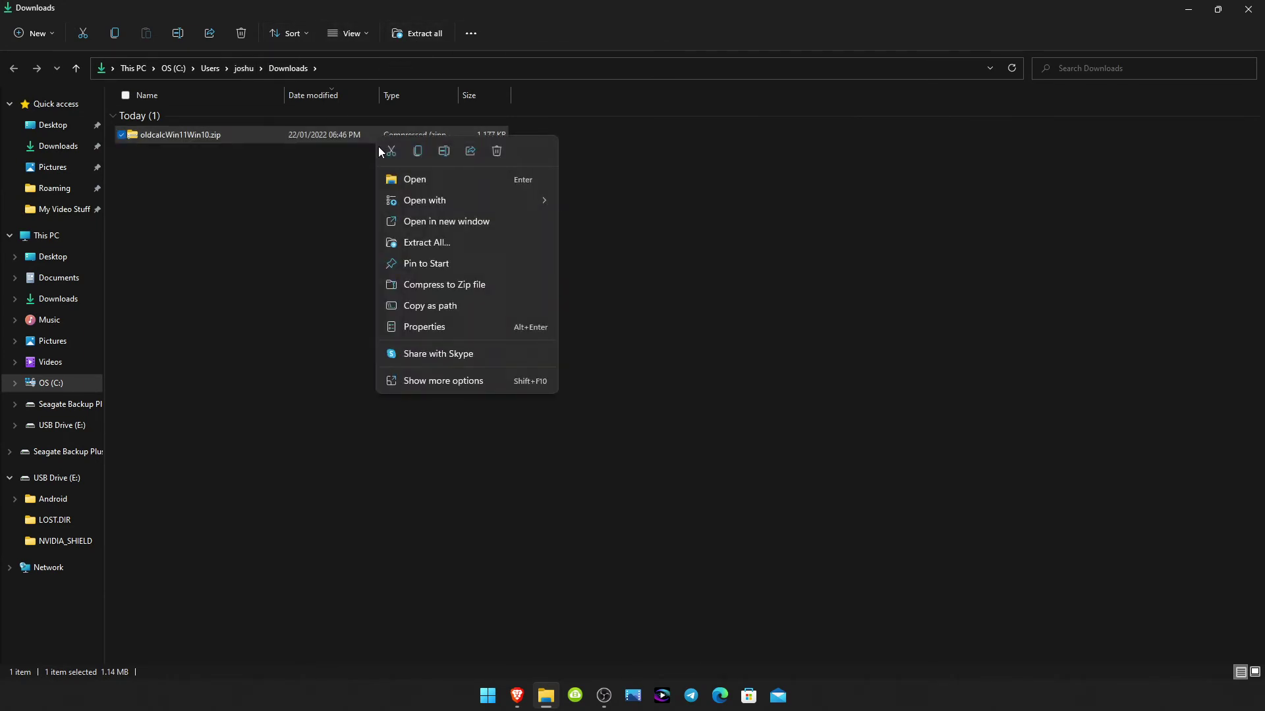
pyautogui.click(441, 243)
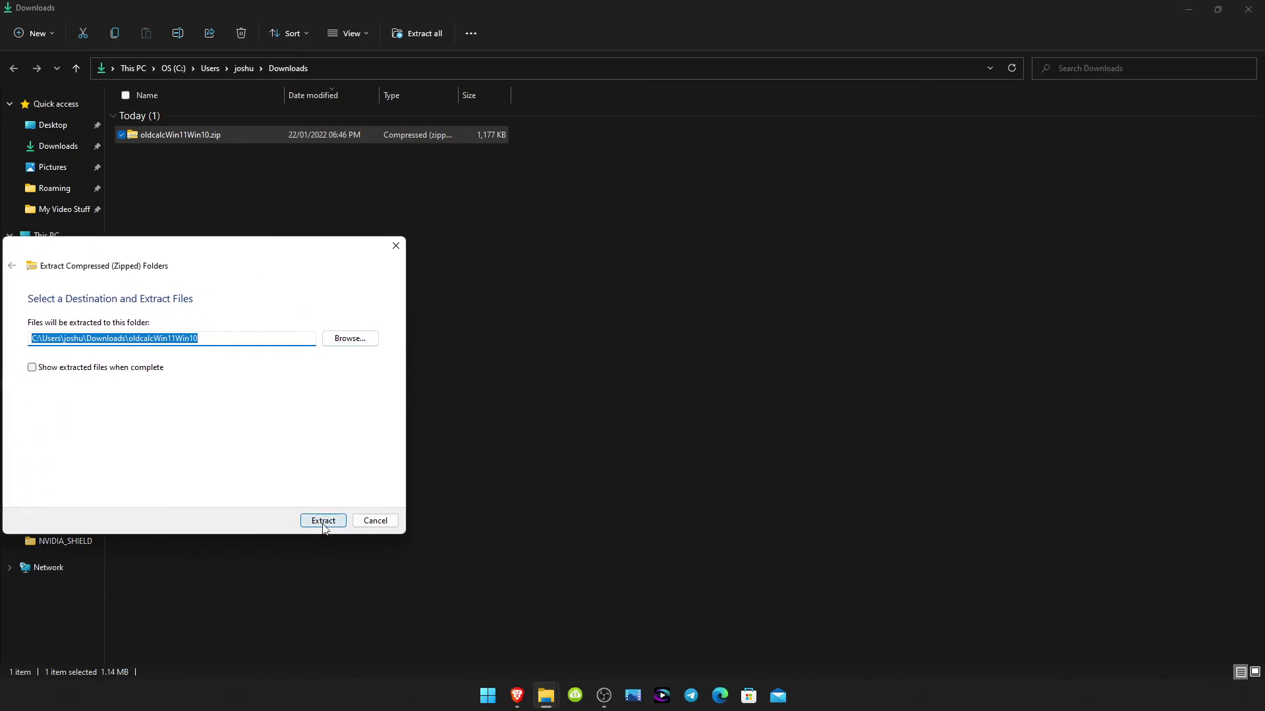
pyautogui.click(324, 523)
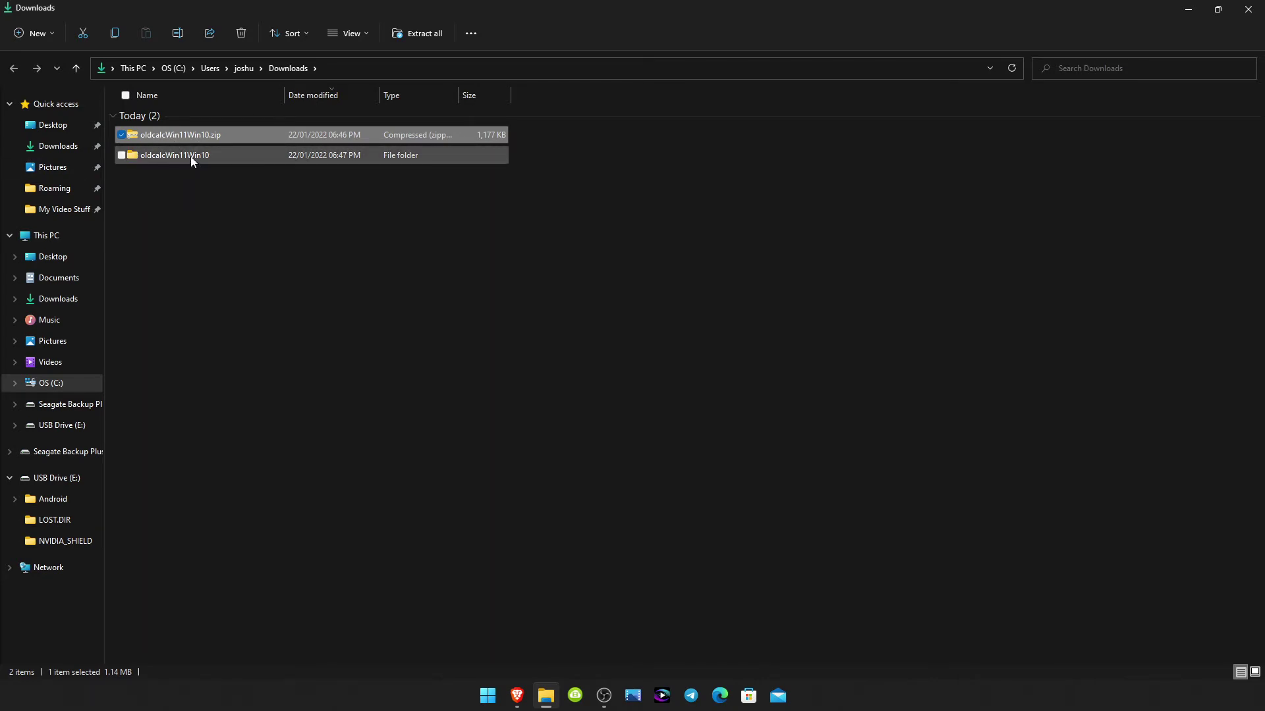
# Run OldClassicCalc-2.0-setup.exe from the extracted oldcalcWin11Win10 folder, allowing it to run despite SmartScreen.
pyautogui.doubleClick(157, 149)
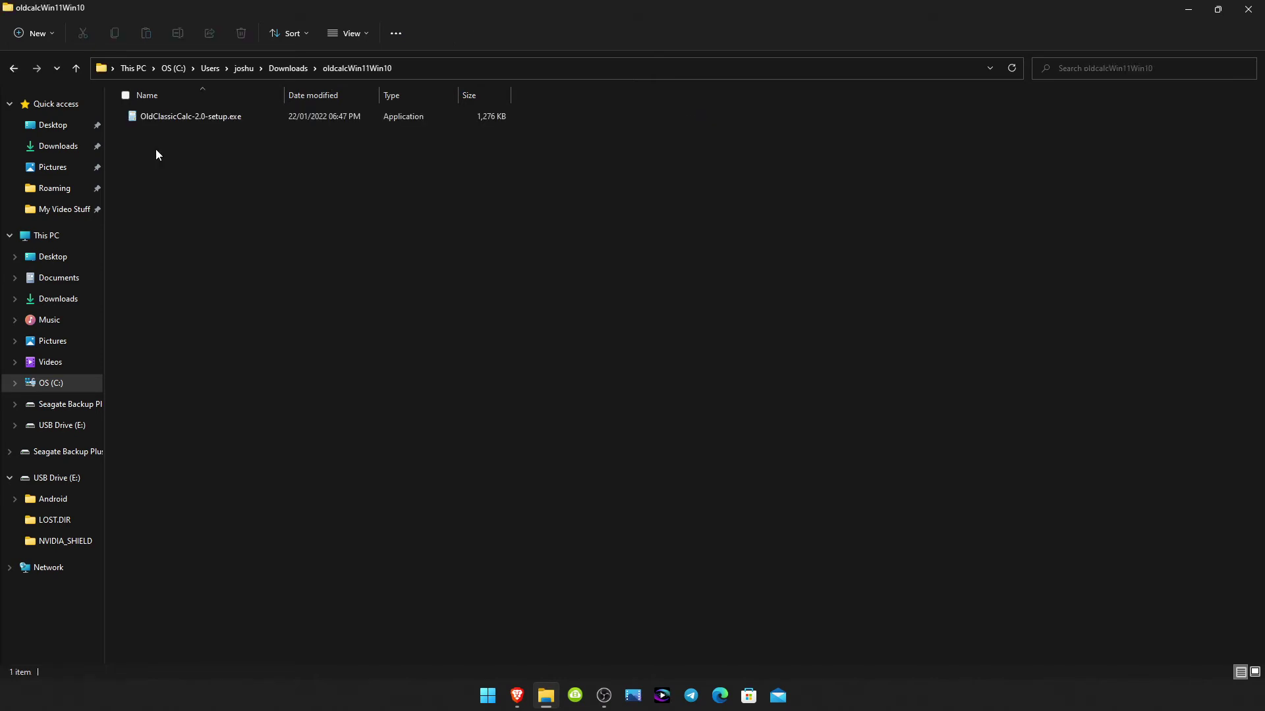
pyautogui.doubleClick(191, 121)
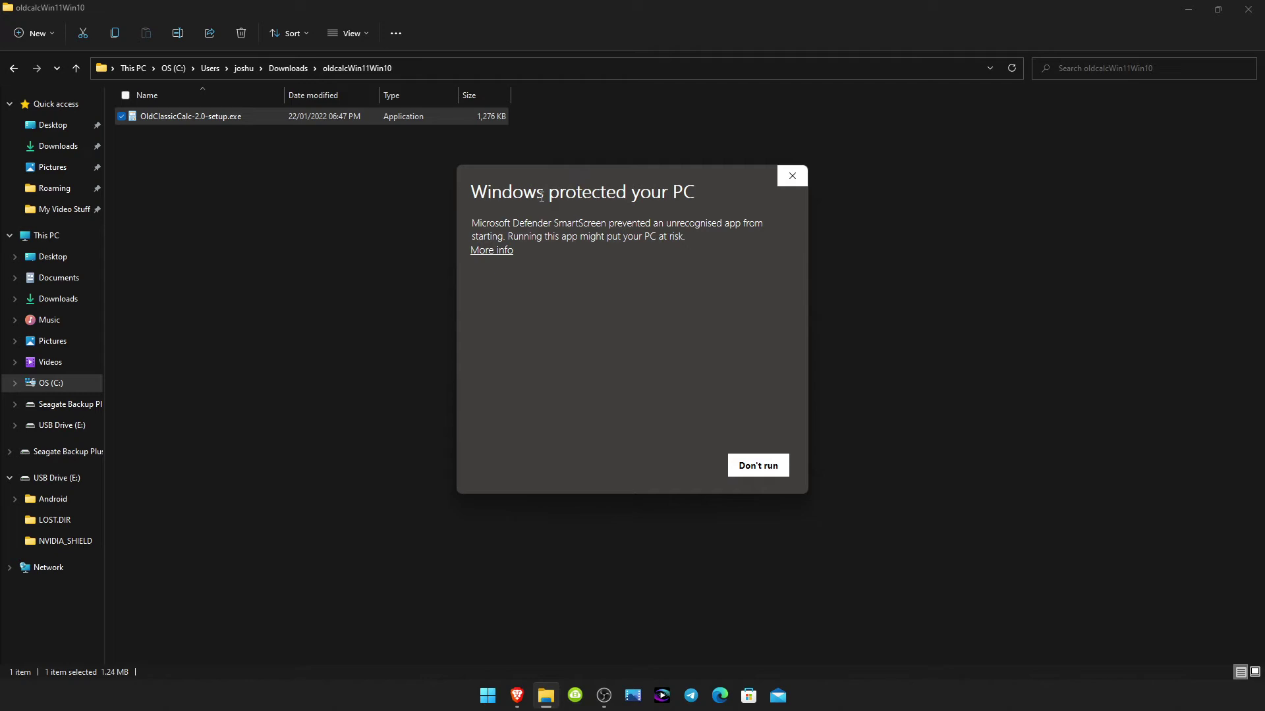
pyautogui.click(487, 251)
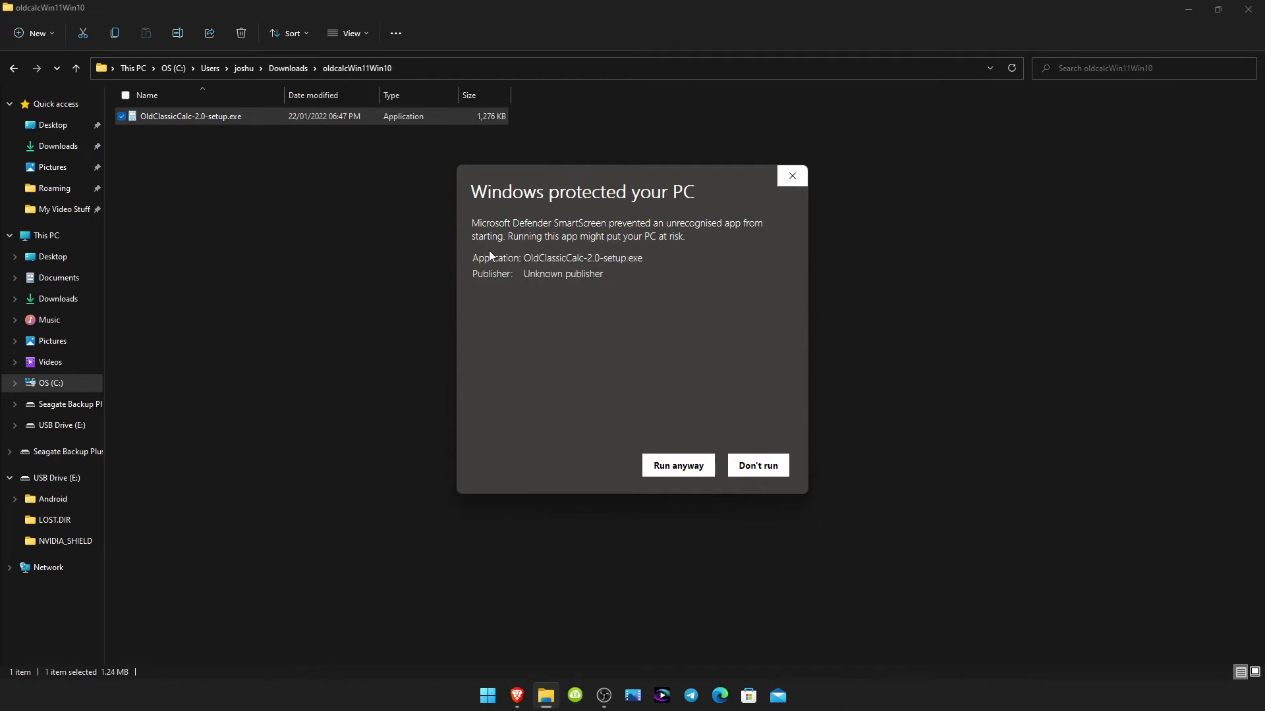
pyautogui.click(685, 466)
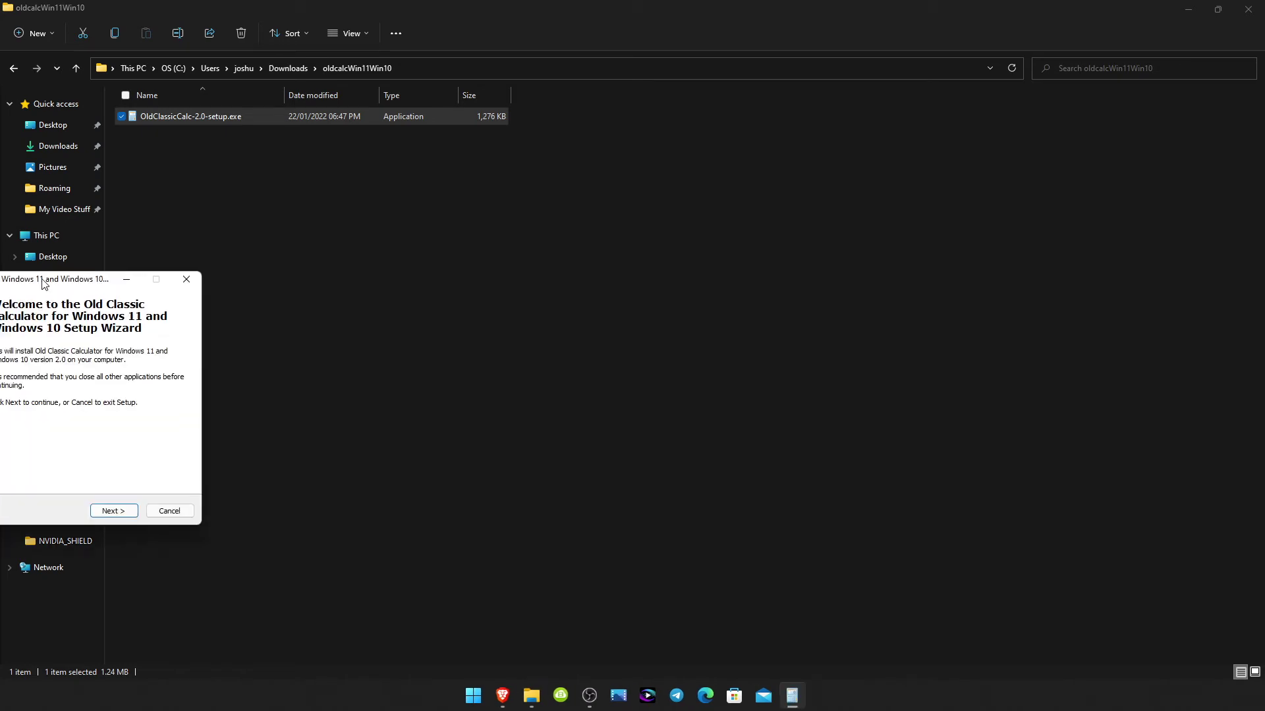
# Install Old Classic Calculator to C:\Program Files\OldClassicCalc, keeping the option to create a desktop icon for all users.
pyautogui.moveTo(44, 283); pyautogui.dragTo(351, 187)
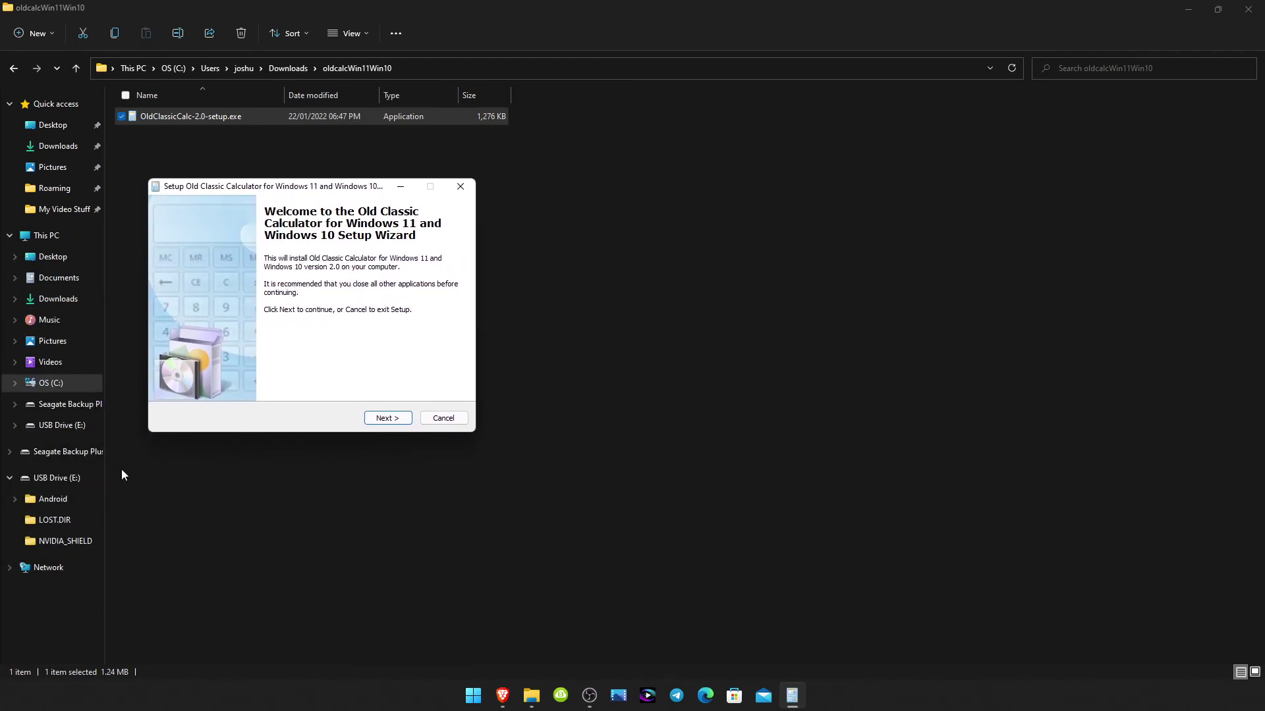
pyautogui.click(388, 425)
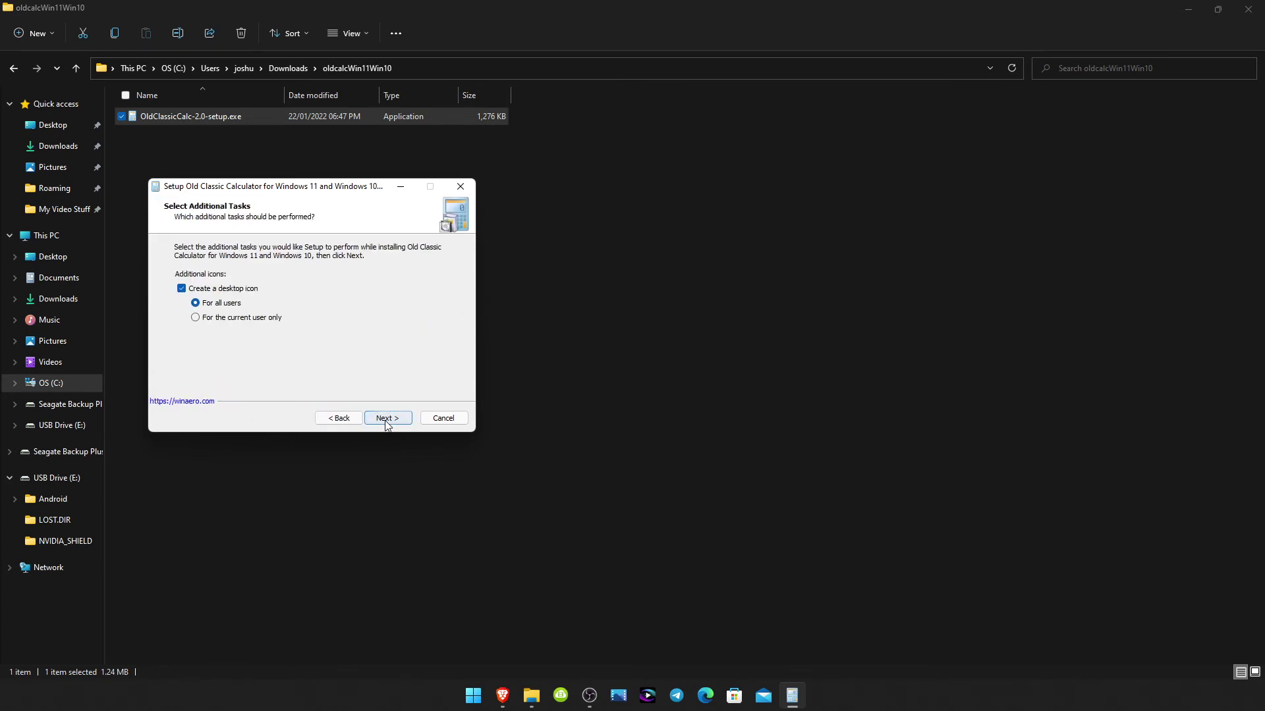
pyautogui.click(348, 425)
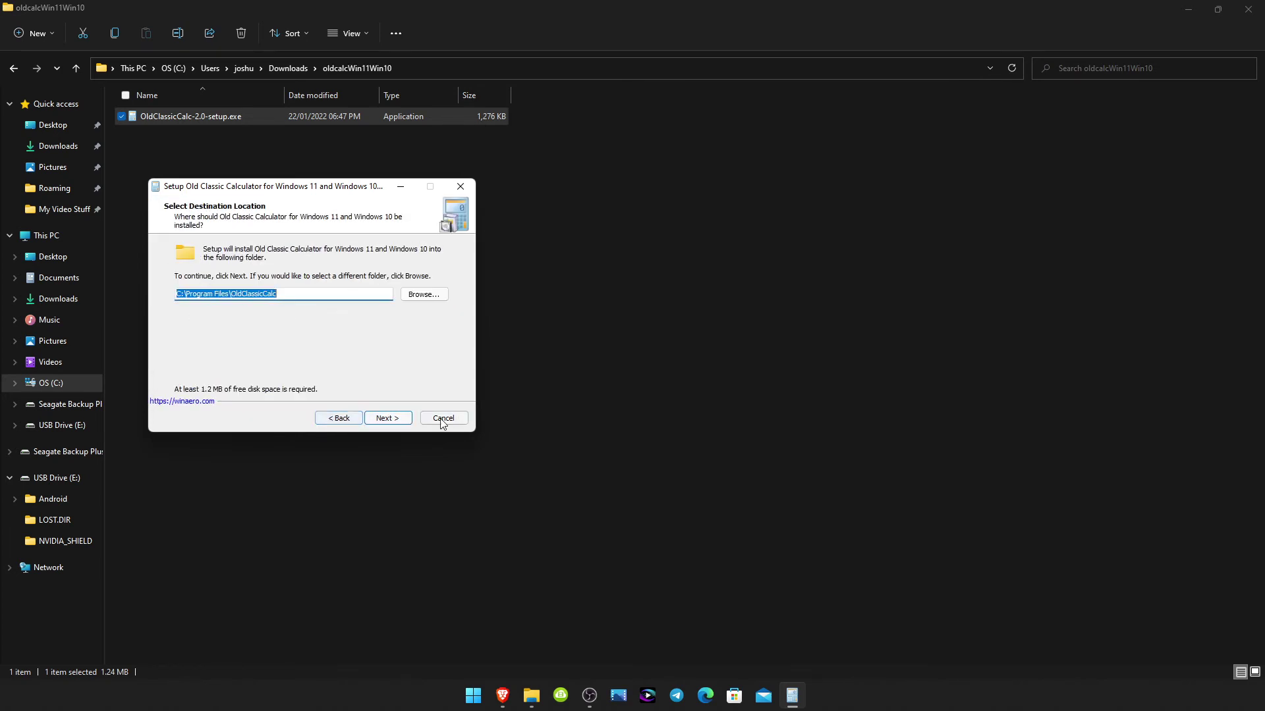
pyautogui.click(387, 422)
pyautogui.click(387, 422)
pyautogui.click(346, 421)
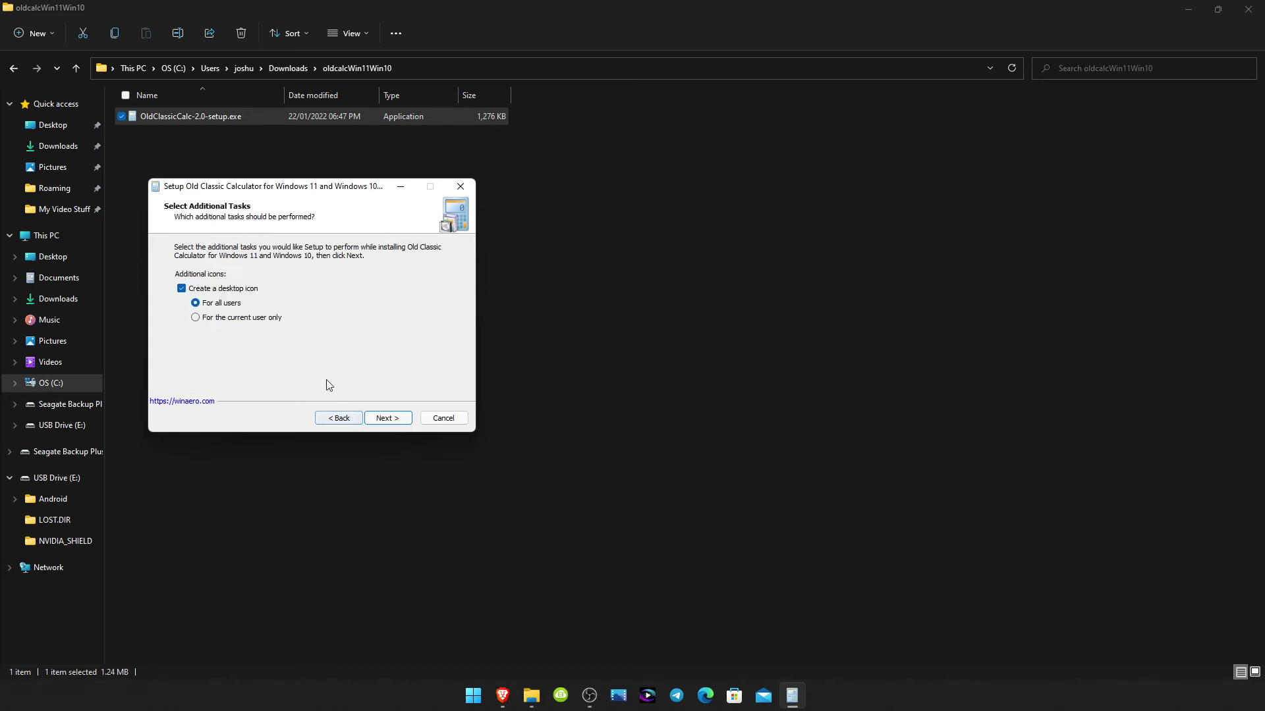
pyautogui.click(182, 289)
pyautogui.click(181, 288)
pyautogui.click(388, 419)
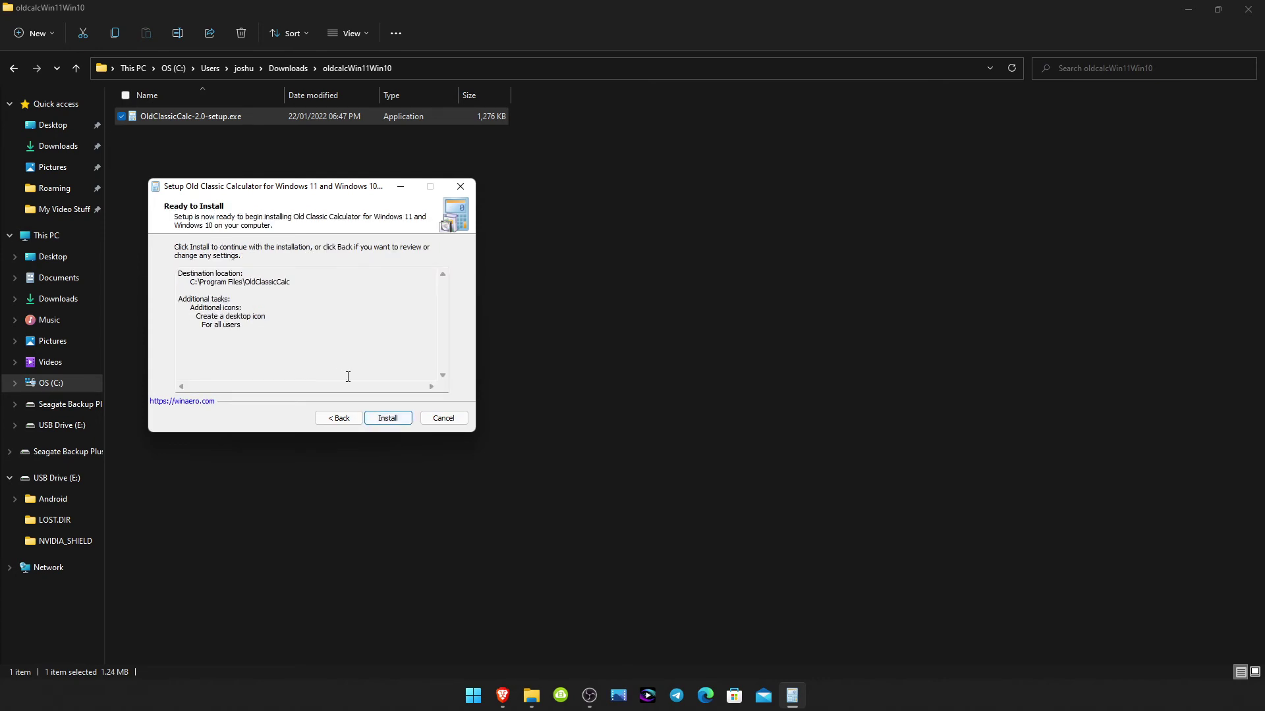
pyautogui.click(388, 419)
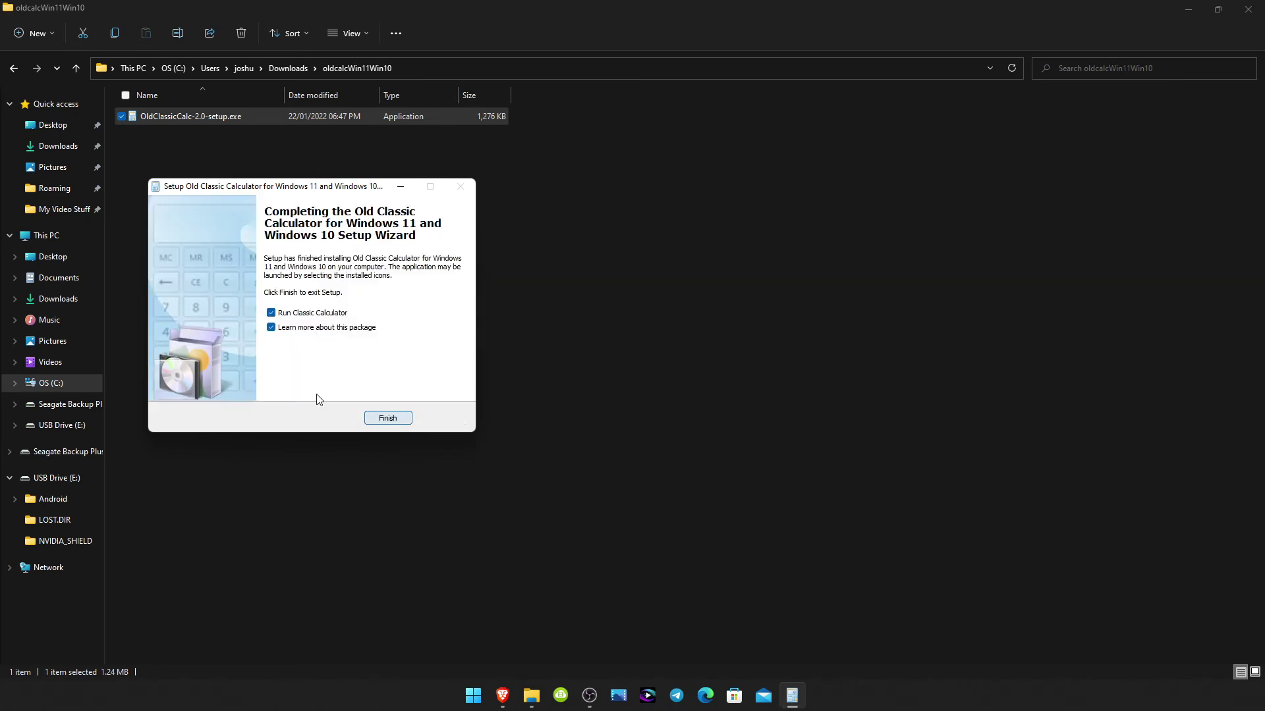
# Finish the setup wizard with Run Classic Calculator enabled and Learn more about this package disabled.
pyautogui.click(271, 328)
pyautogui.click(388, 419)
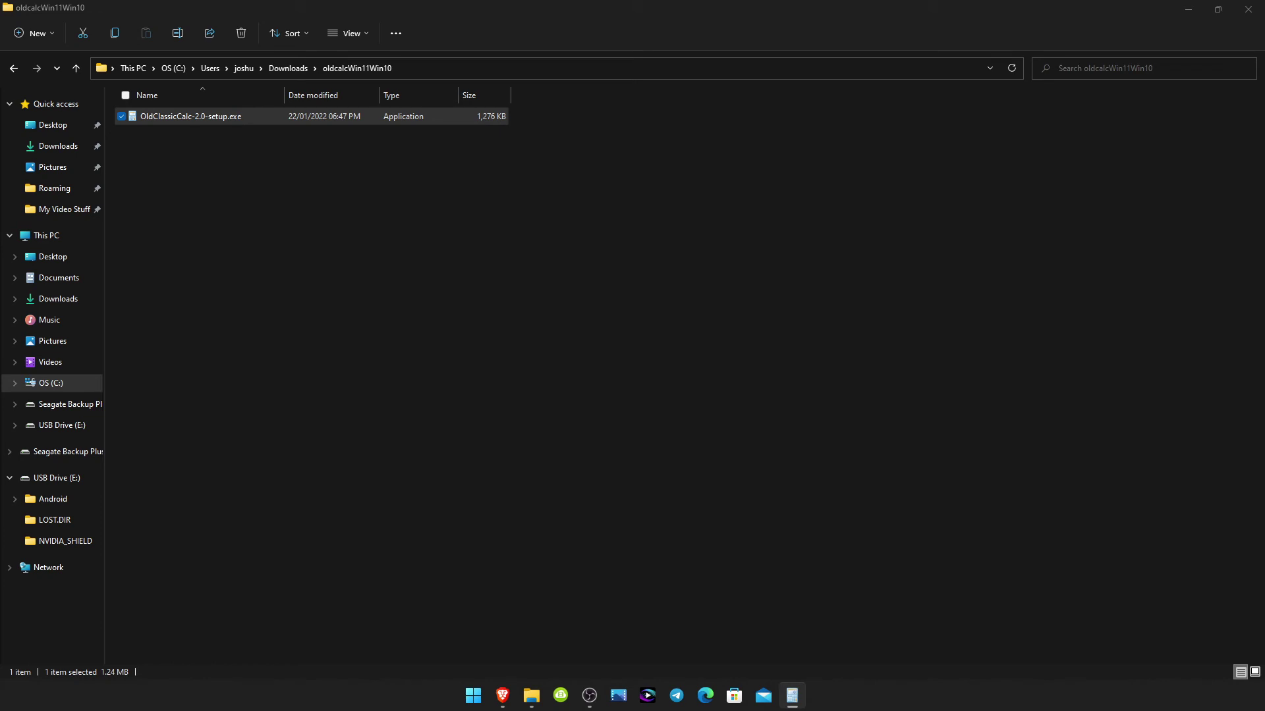
# Try out the Classic Calculator by entering 1 and evaluating it, and close the calculator.
pyautogui.moveTo(488, 306); pyautogui.dragTo(358, 196)
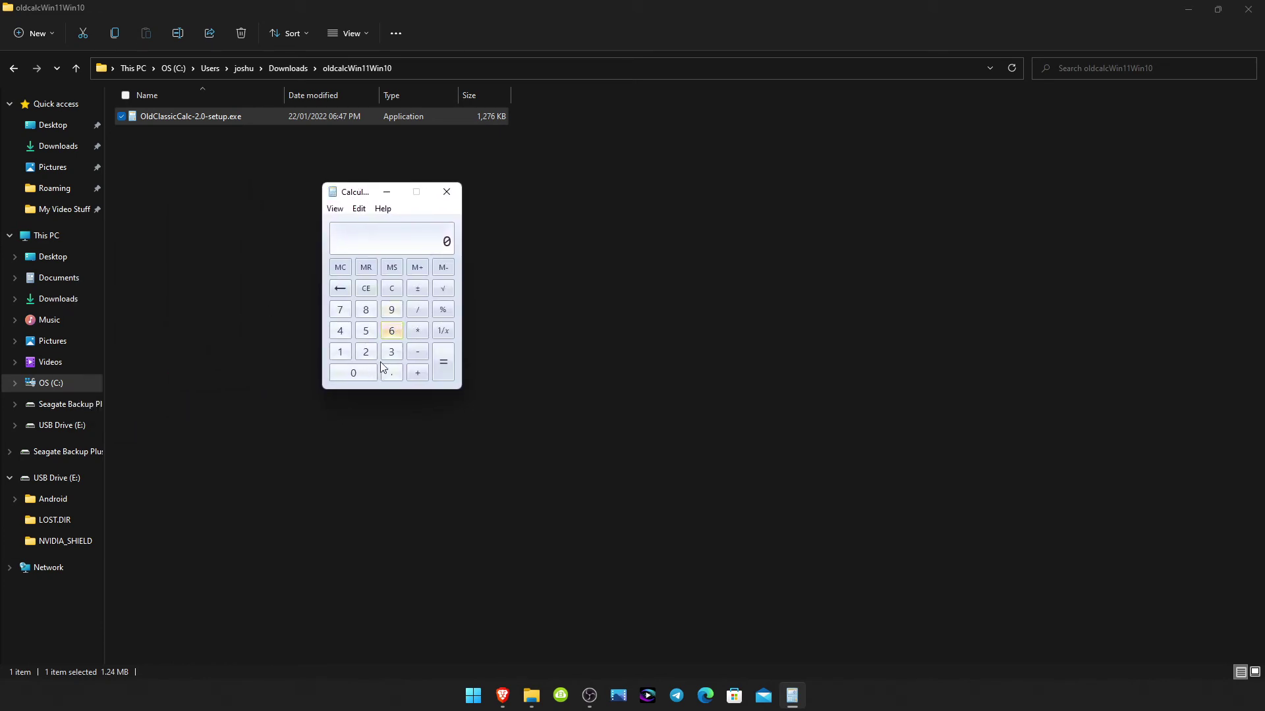
pyautogui.click(341, 351)
pyautogui.click(444, 359)
pyautogui.click(447, 192)
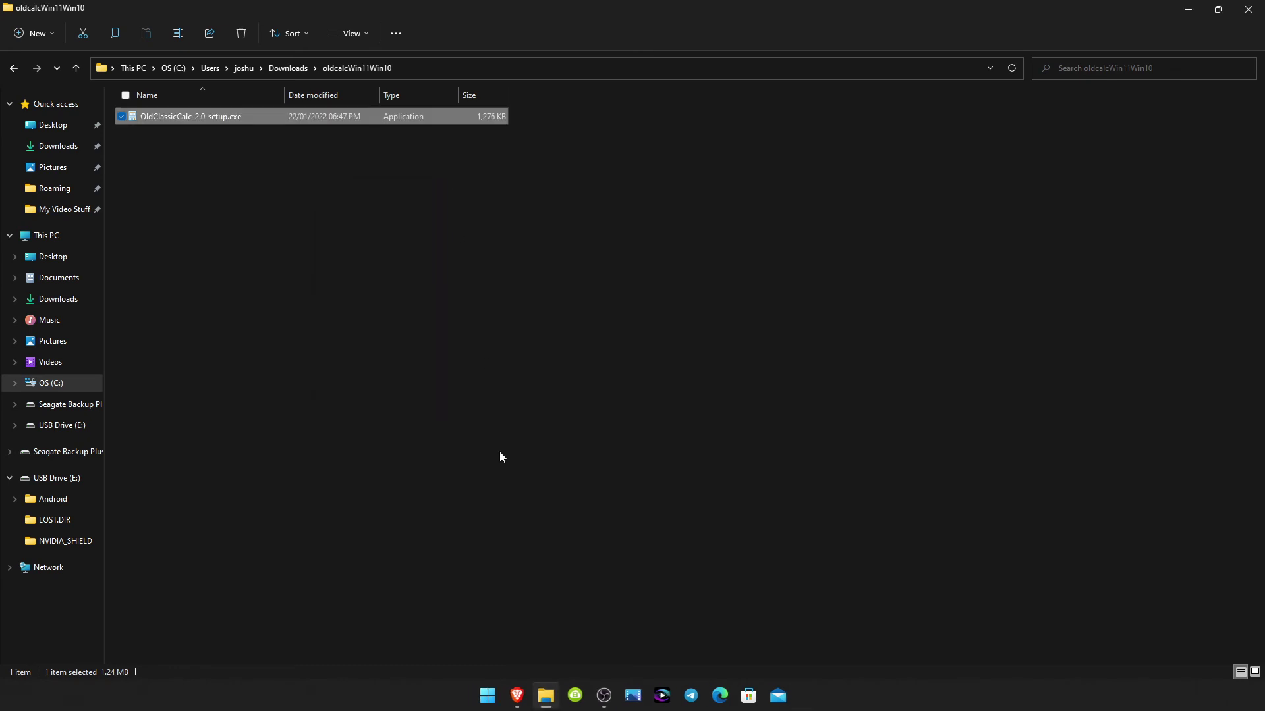
# Search Windows for the installed Calculator (classic) app and open it.
pyautogui.click(489, 695)
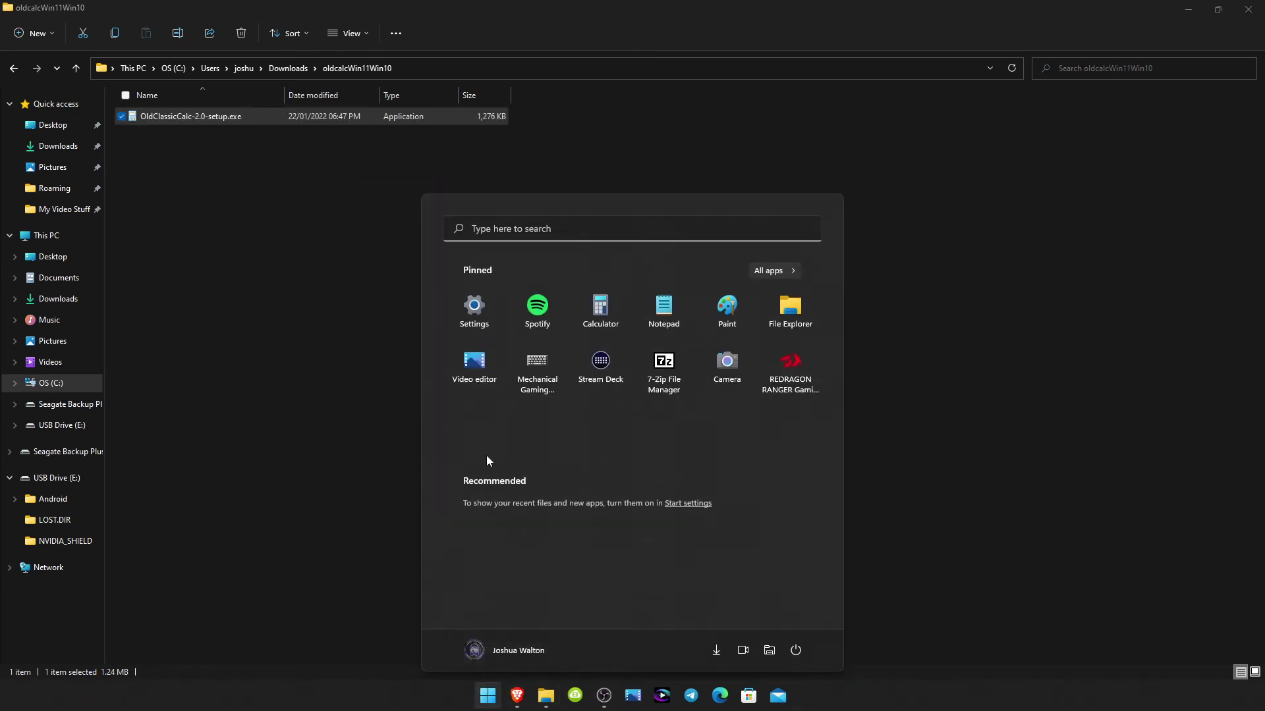
pyautogui.click(541, 229)
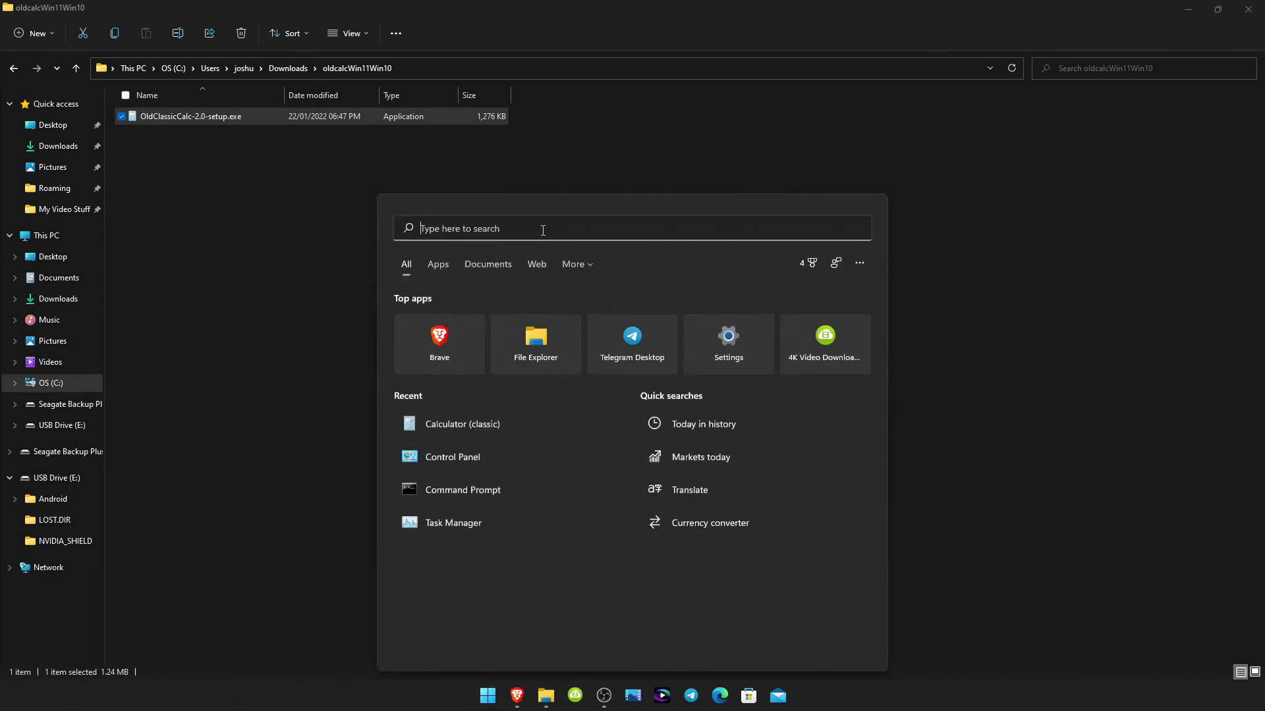
pyautogui.write('c')
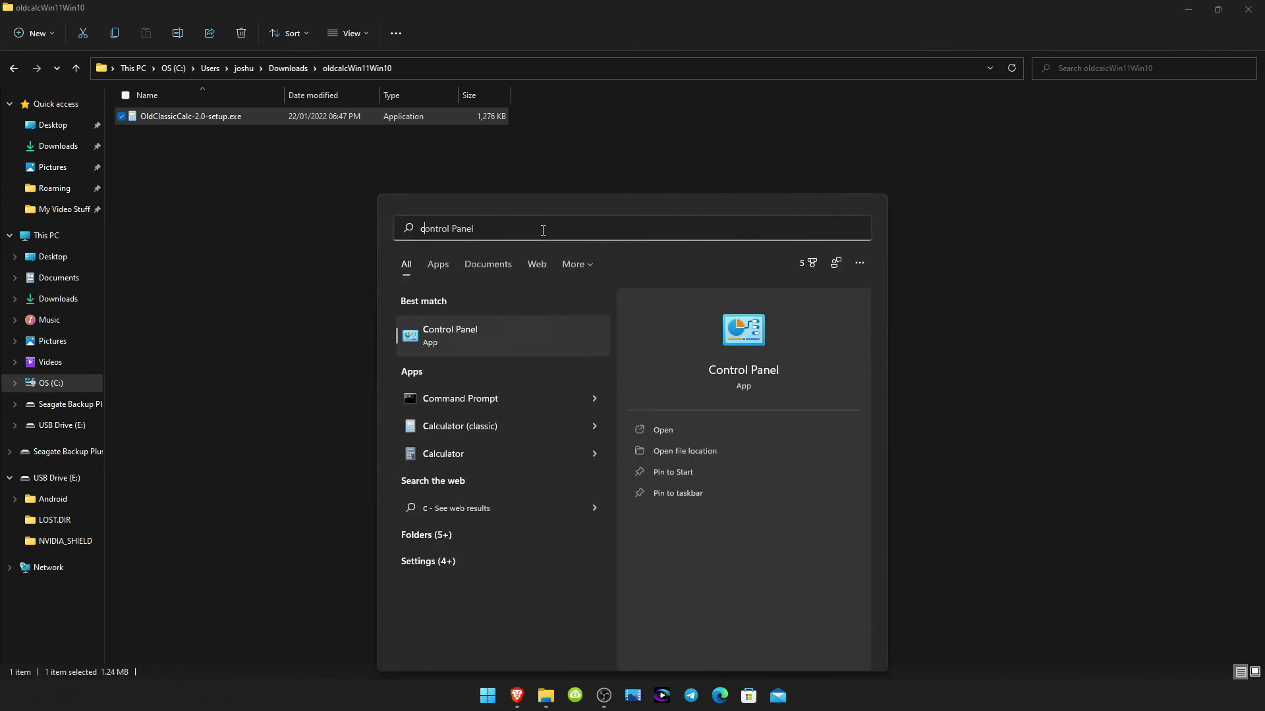
pyautogui.write('alc')
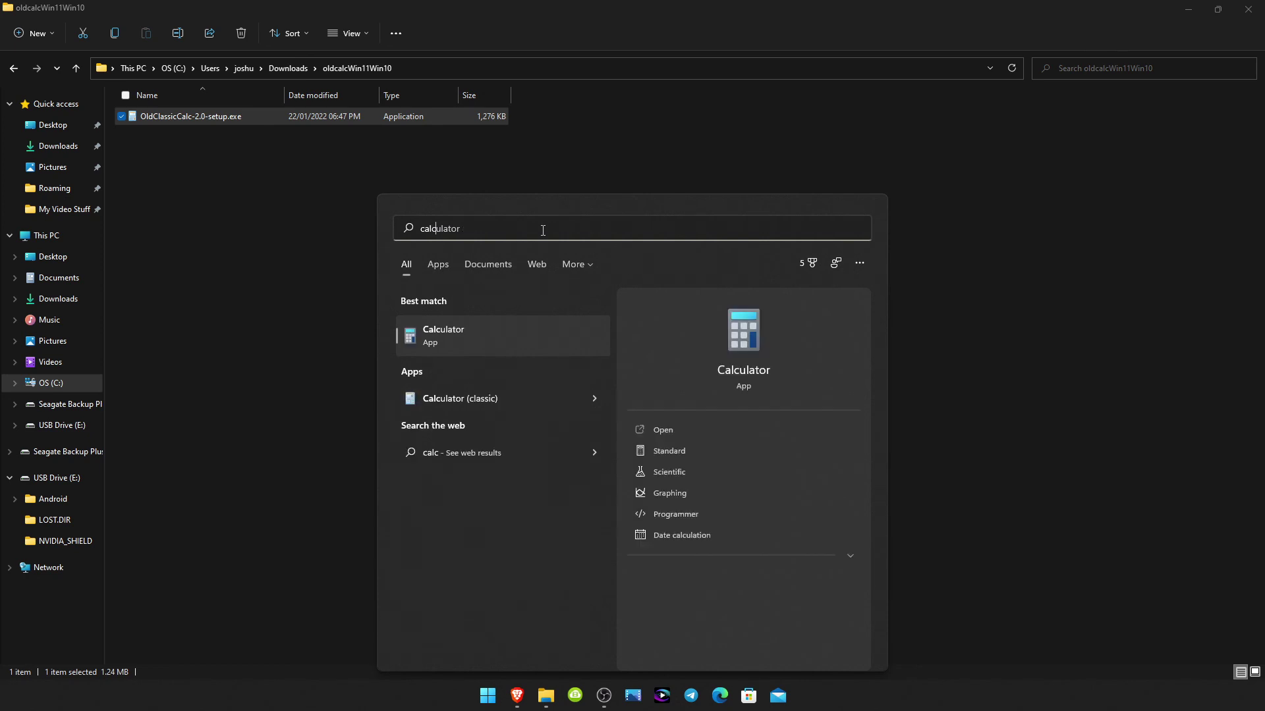
pyautogui.write('ucator')
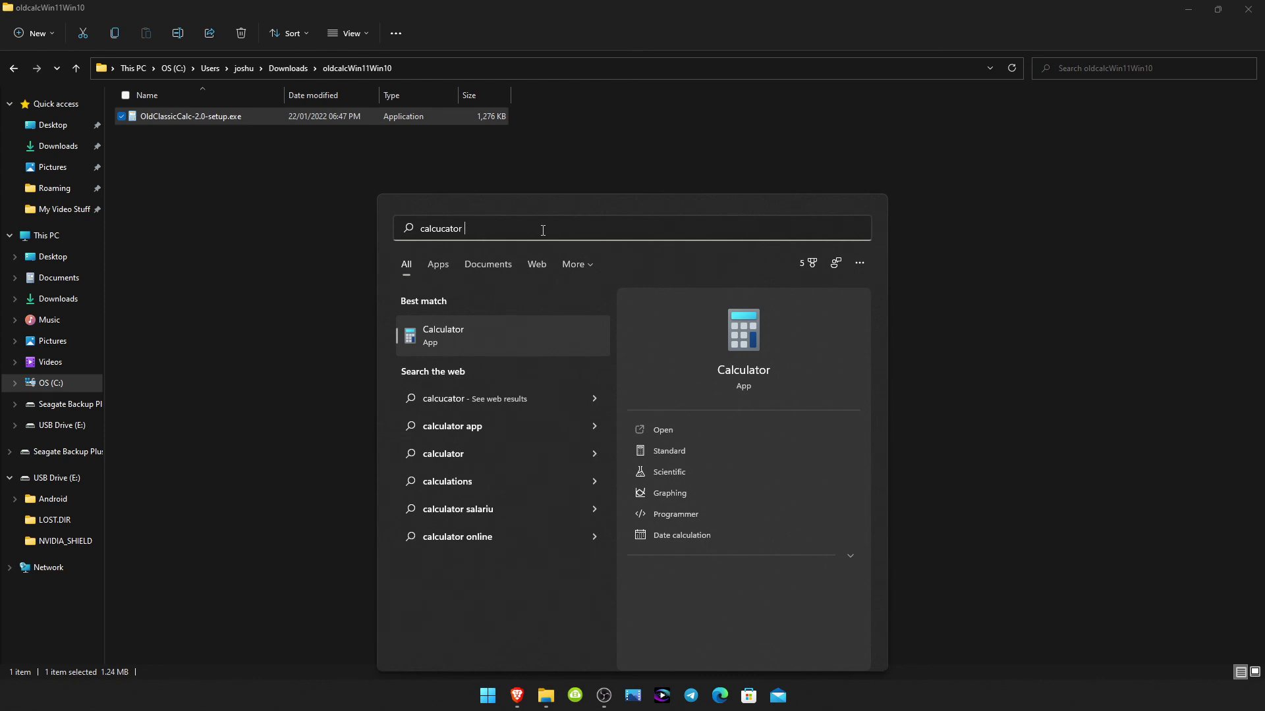
pyautogui.write('(cl')
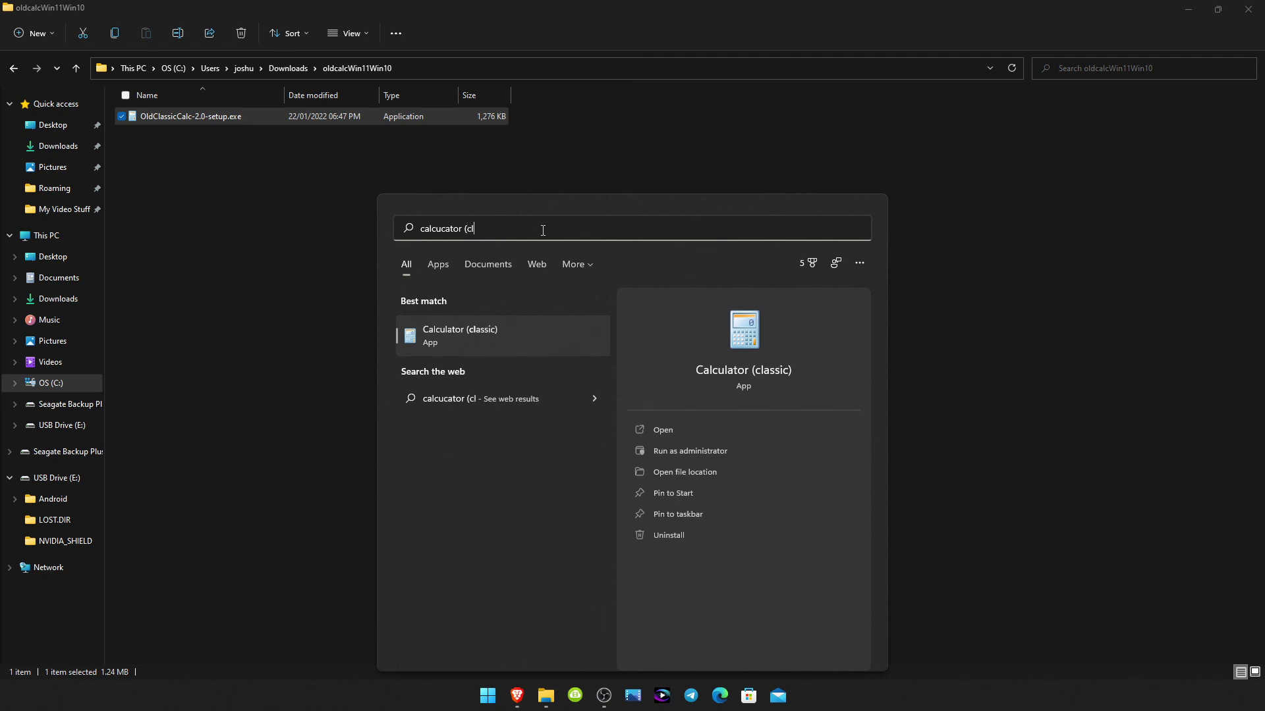
pyautogui.write('assic)')
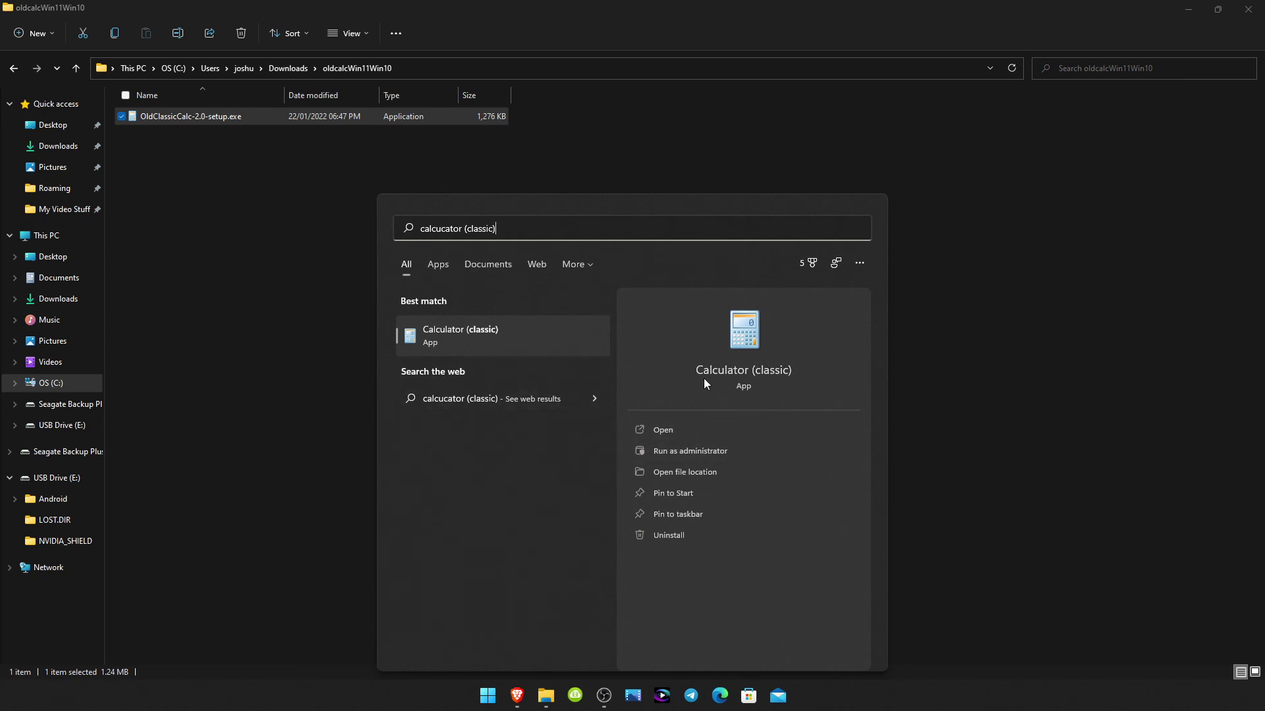
pyautogui.click(652, 429)
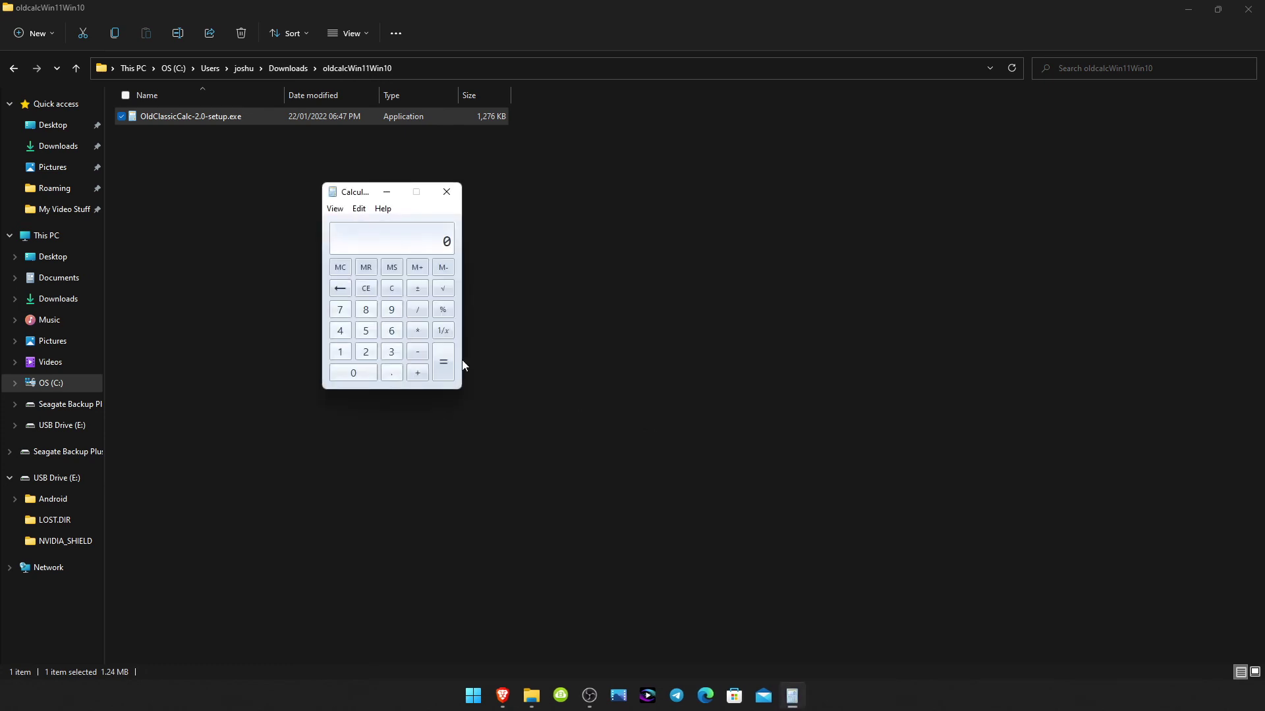
# View the running Calculator (classic)'s pinning options without pinning it, and move its window toward the middle of the screen.
pyautogui.rightClick(794, 698)
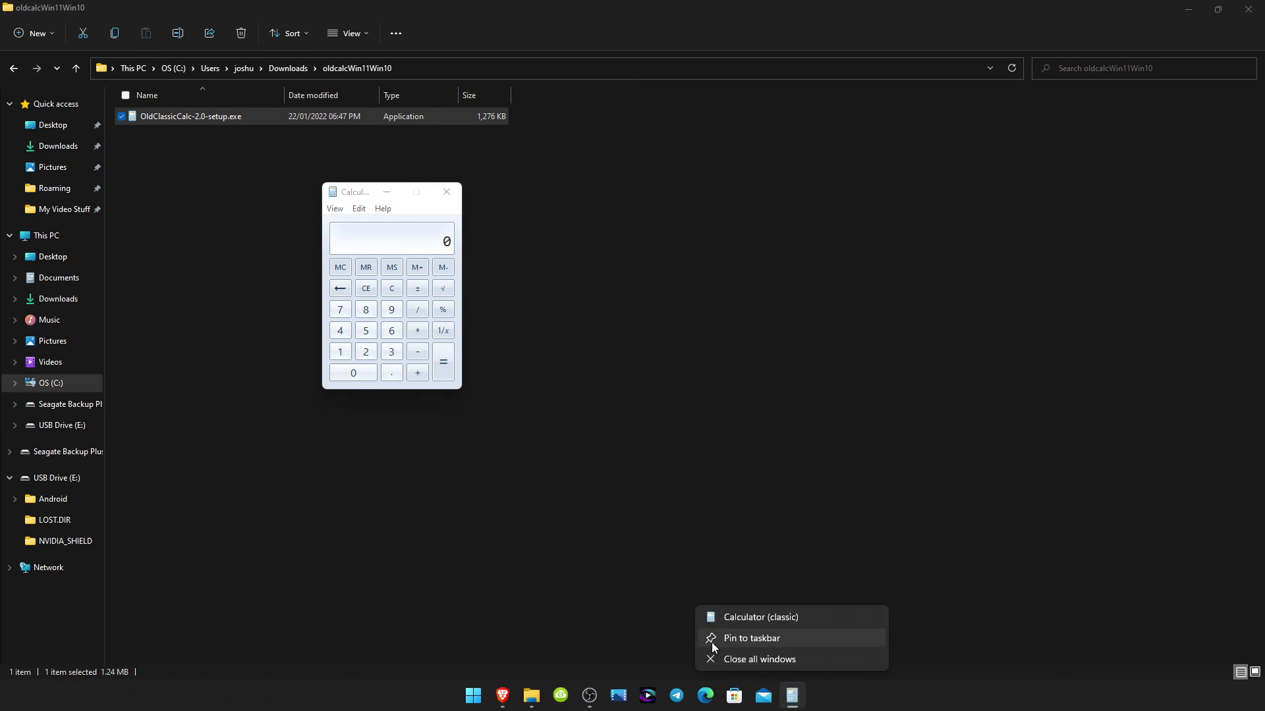
pyautogui.click(347, 200)
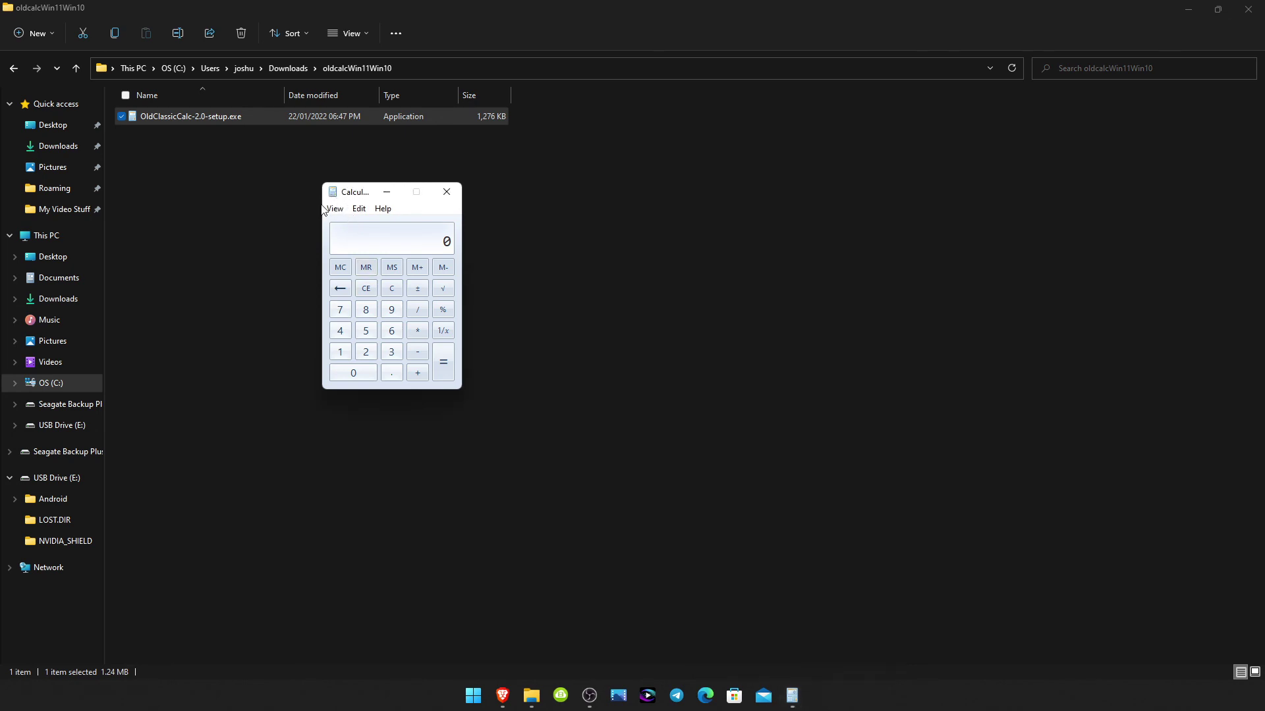
pyautogui.moveTo(340, 190); pyautogui.dragTo(556, 169)
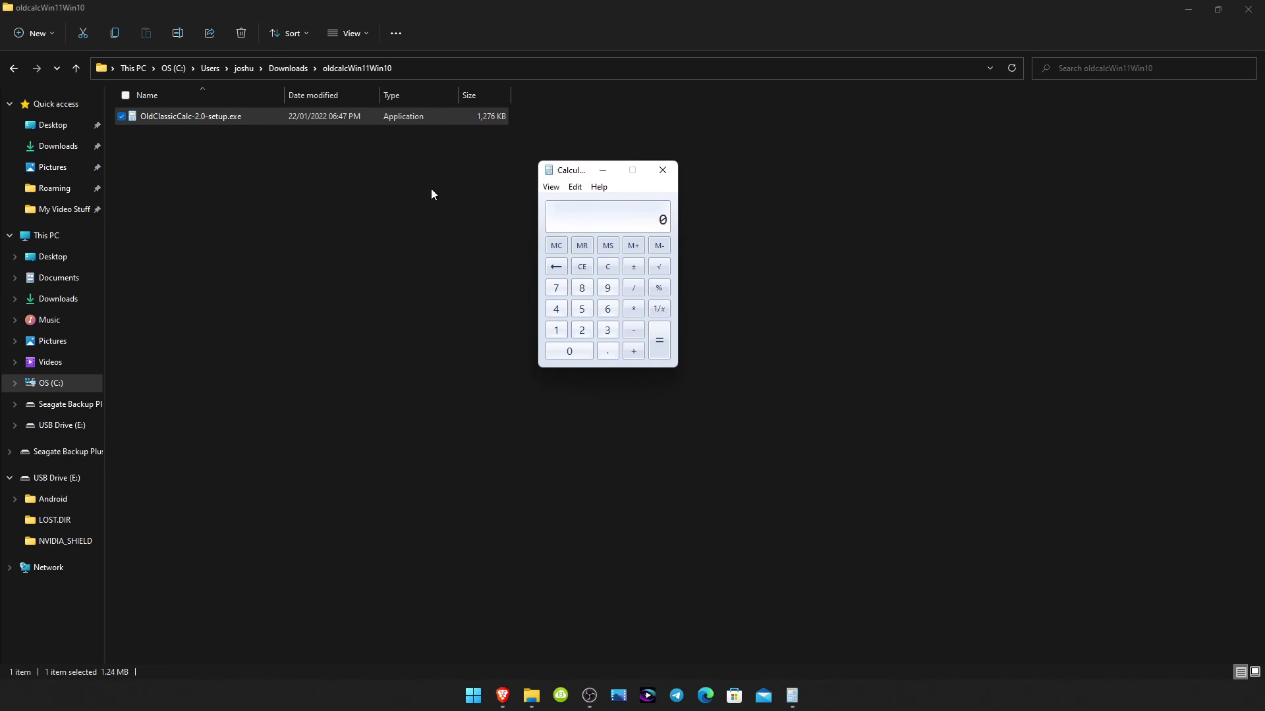